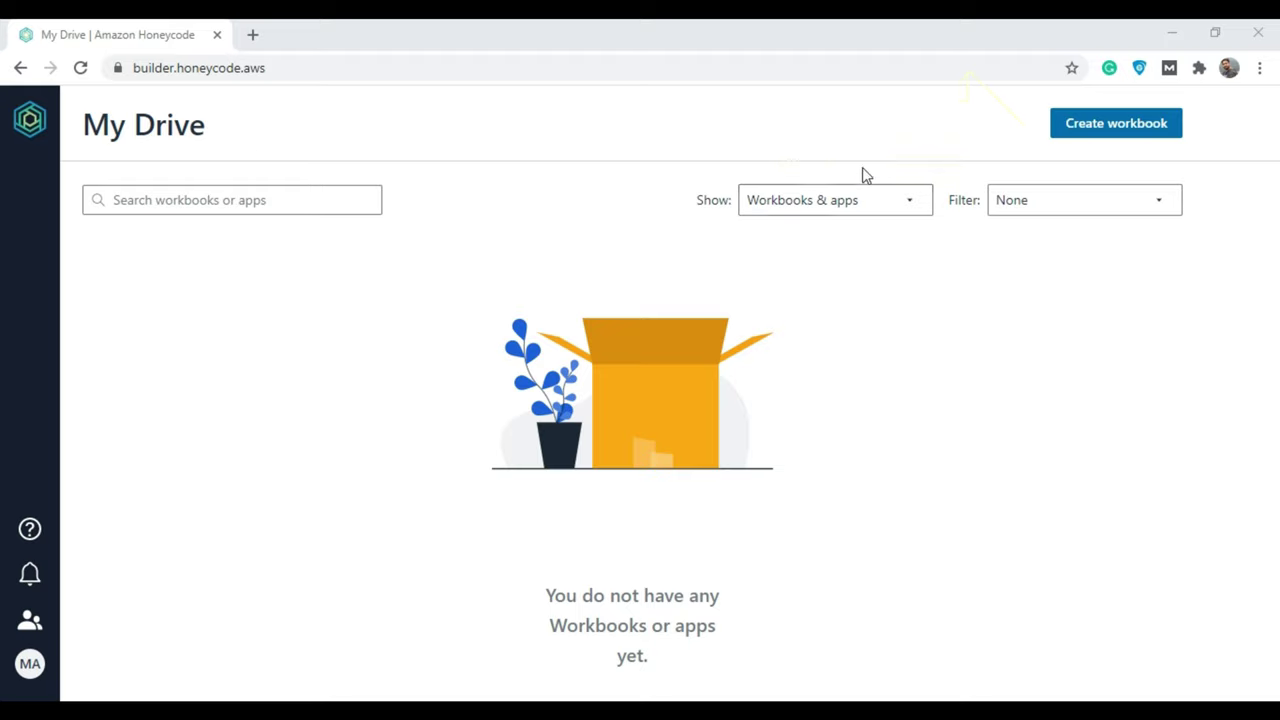
Create a new workbook from the Event Management template.
{"action": "left_click", "coordinate": [1110, 134]}
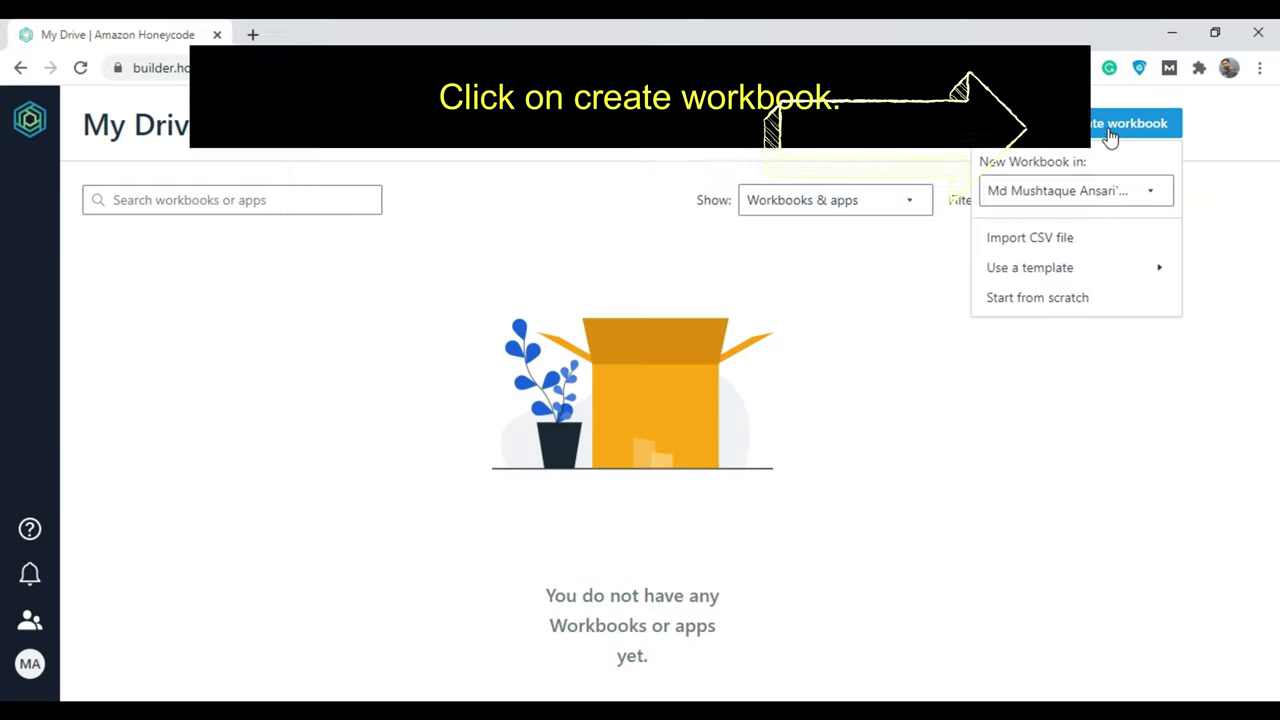
{"action": "mouse_move", "coordinate": [1066, 285]}
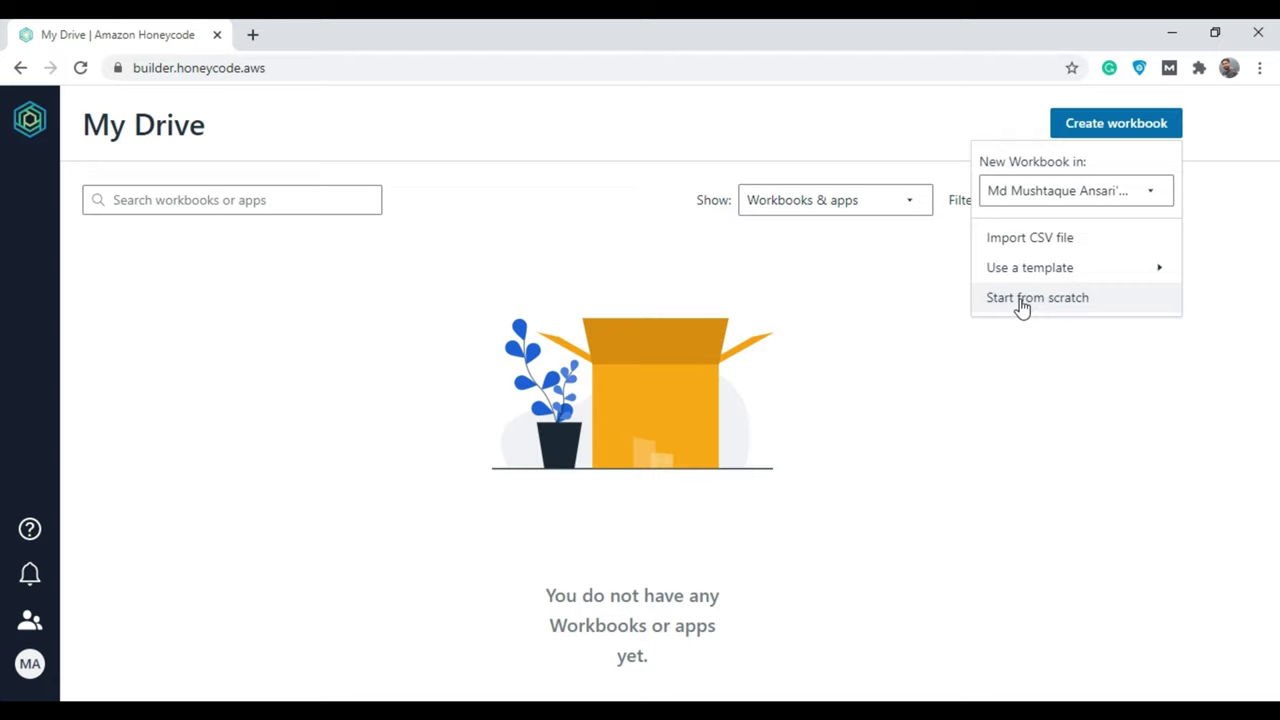
{"action": "mouse_move", "coordinate": [1028, 273]}
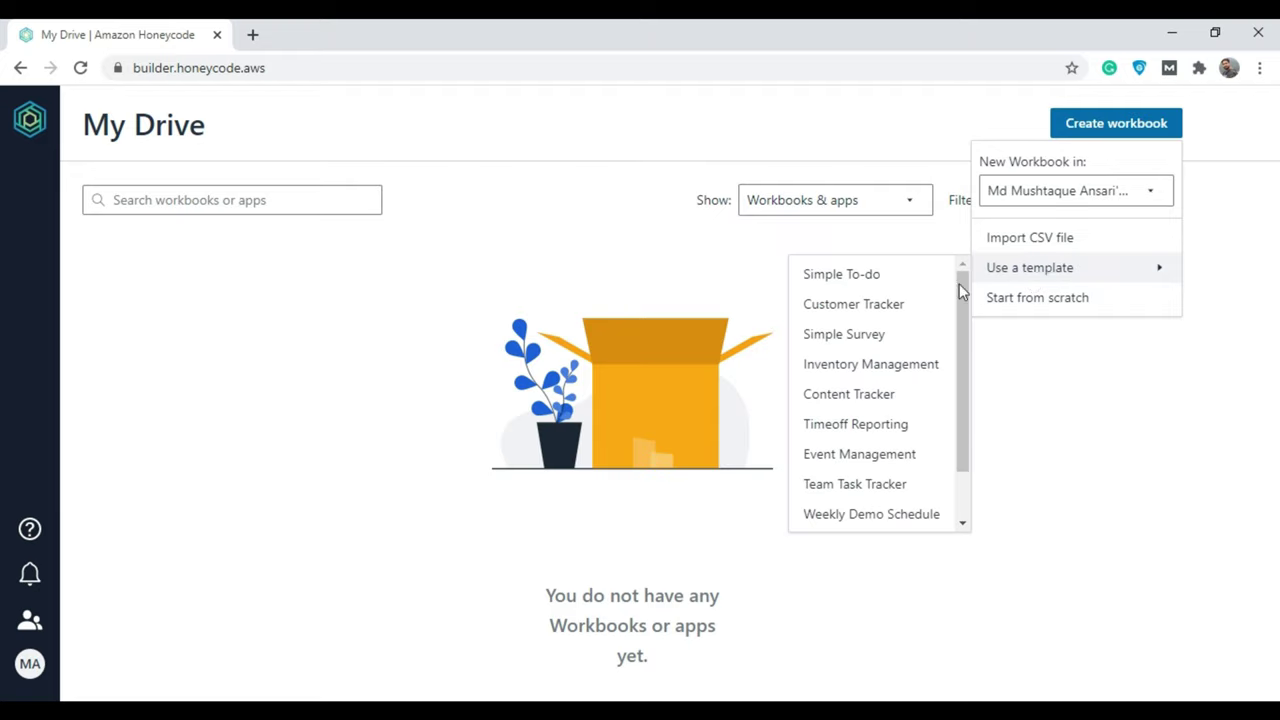
{"action": "left_click", "coordinate": [862, 471]}
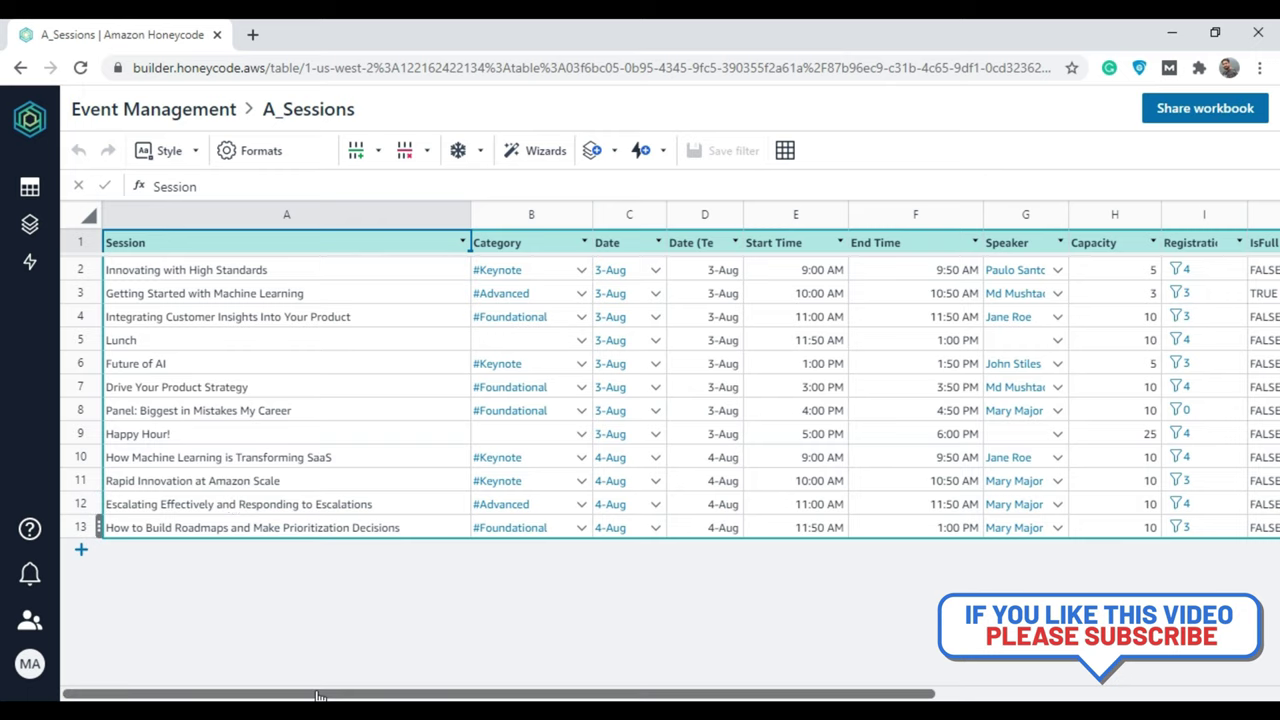
Open the D_Registrations table and look through its attendee, session and rating rows.
{"action": "left_click", "coordinate": [29, 187]}
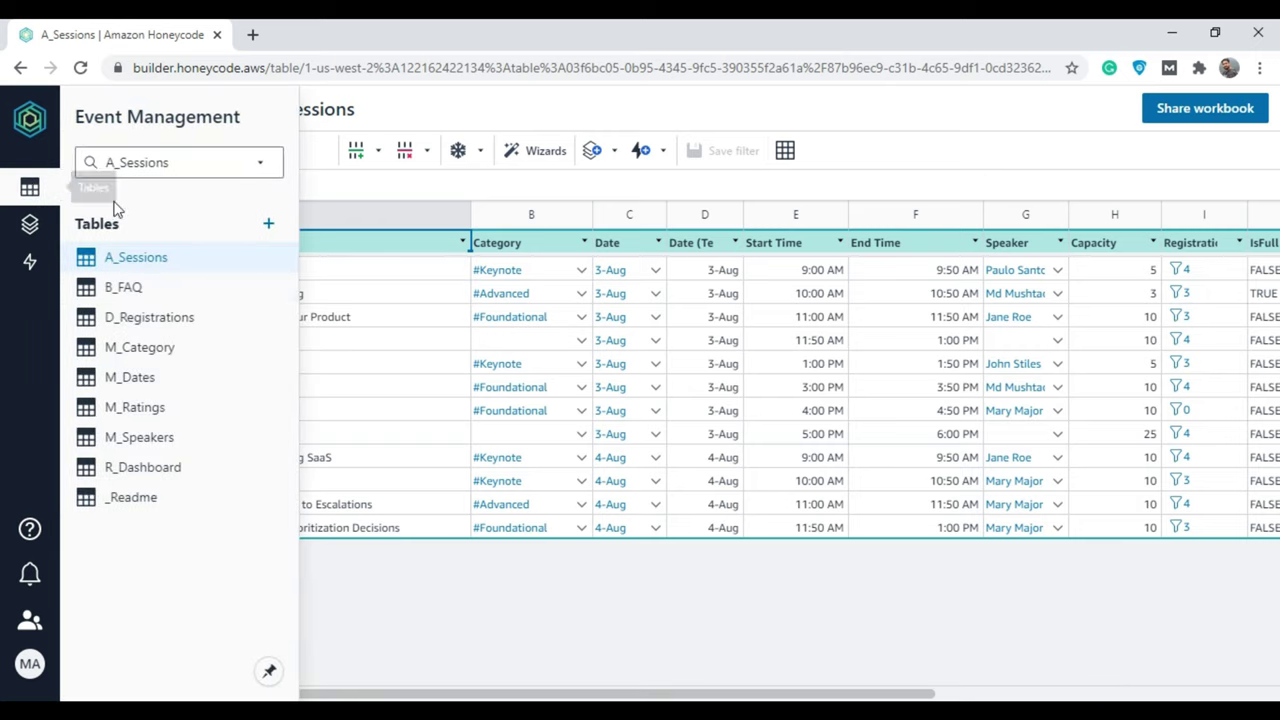
{"action": "left_click", "coordinate": [204, 317]}
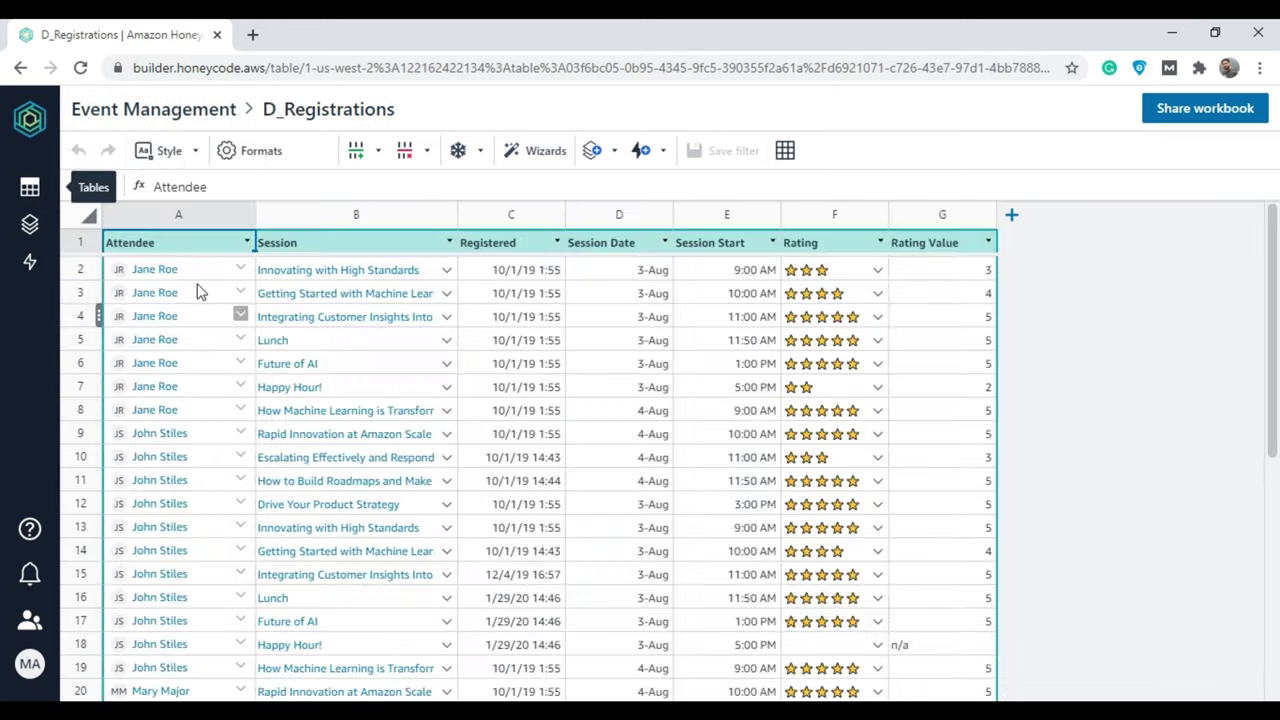
{"action": "scroll", "coordinate": [200, 300], "scroll_direction": "down", "scroll_amount": 5}
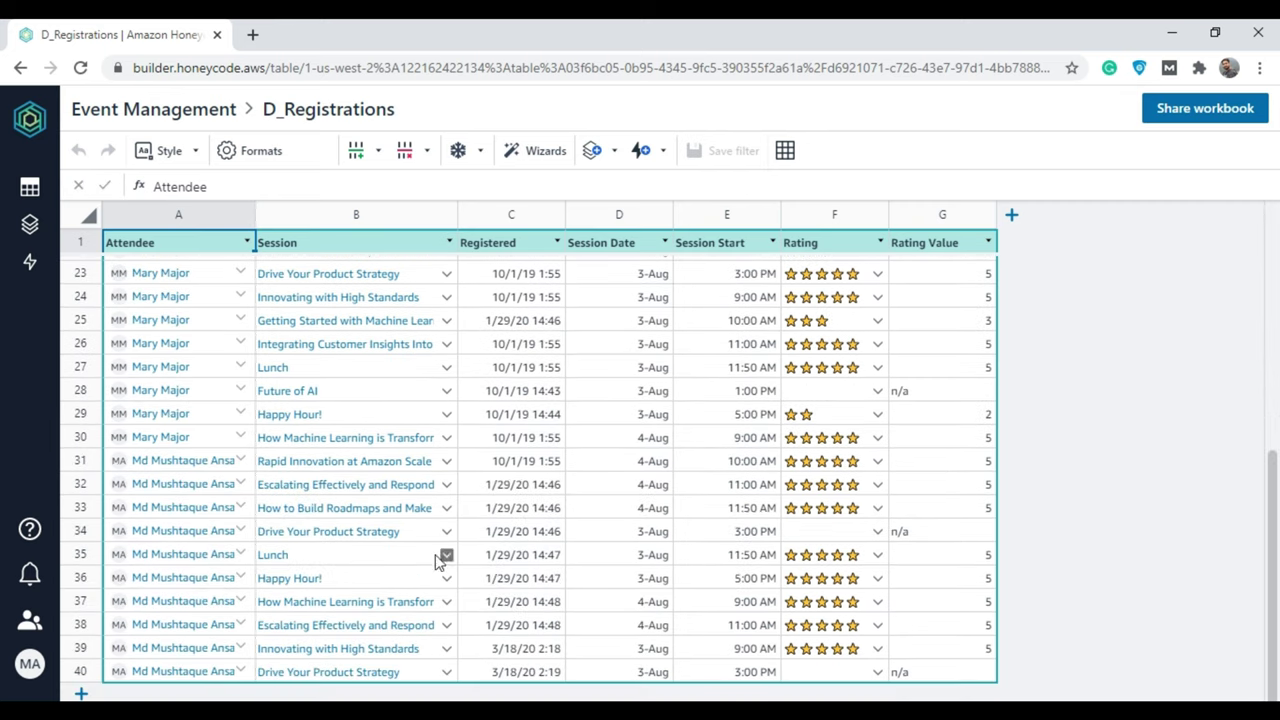
{"action": "scroll", "coordinate": [697, 623], "scroll_direction": "up", "scroll_amount": 3}
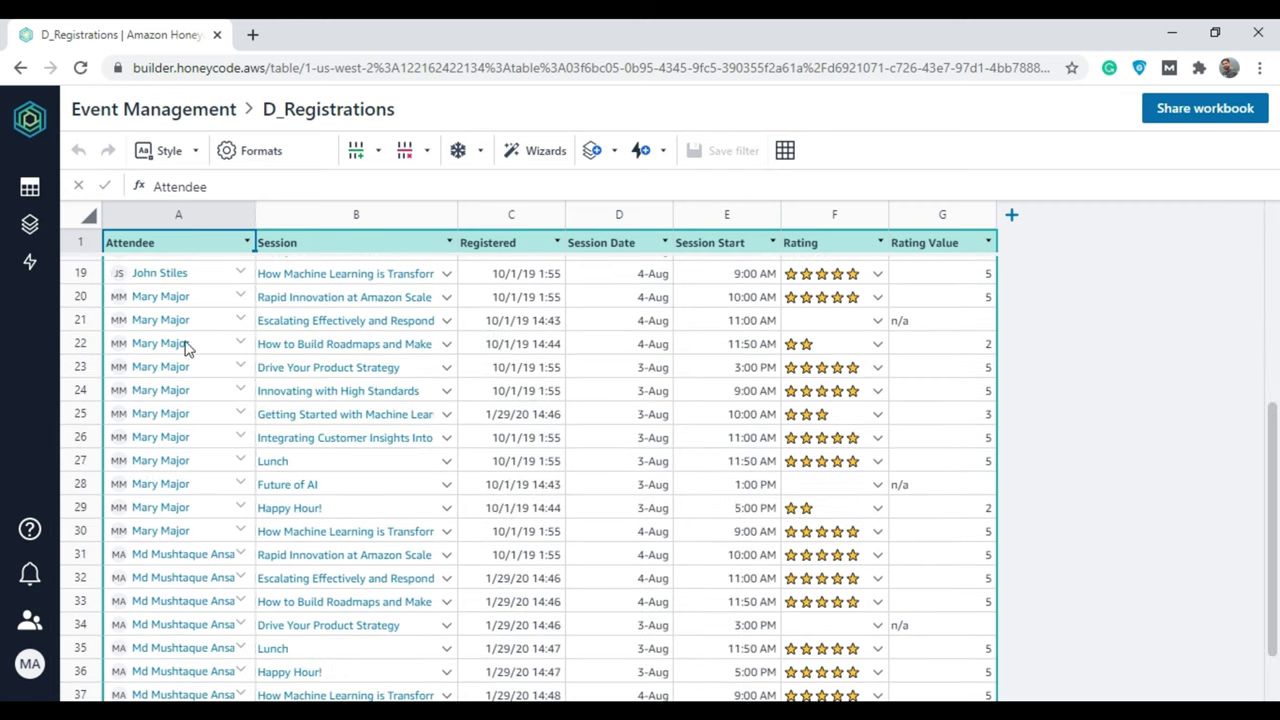
View the M_Category table and the M_Dates table of the workbook.
{"action": "left_click", "coordinate": [29, 188]}
{"action": "left_click", "coordinate": [148, 352]}
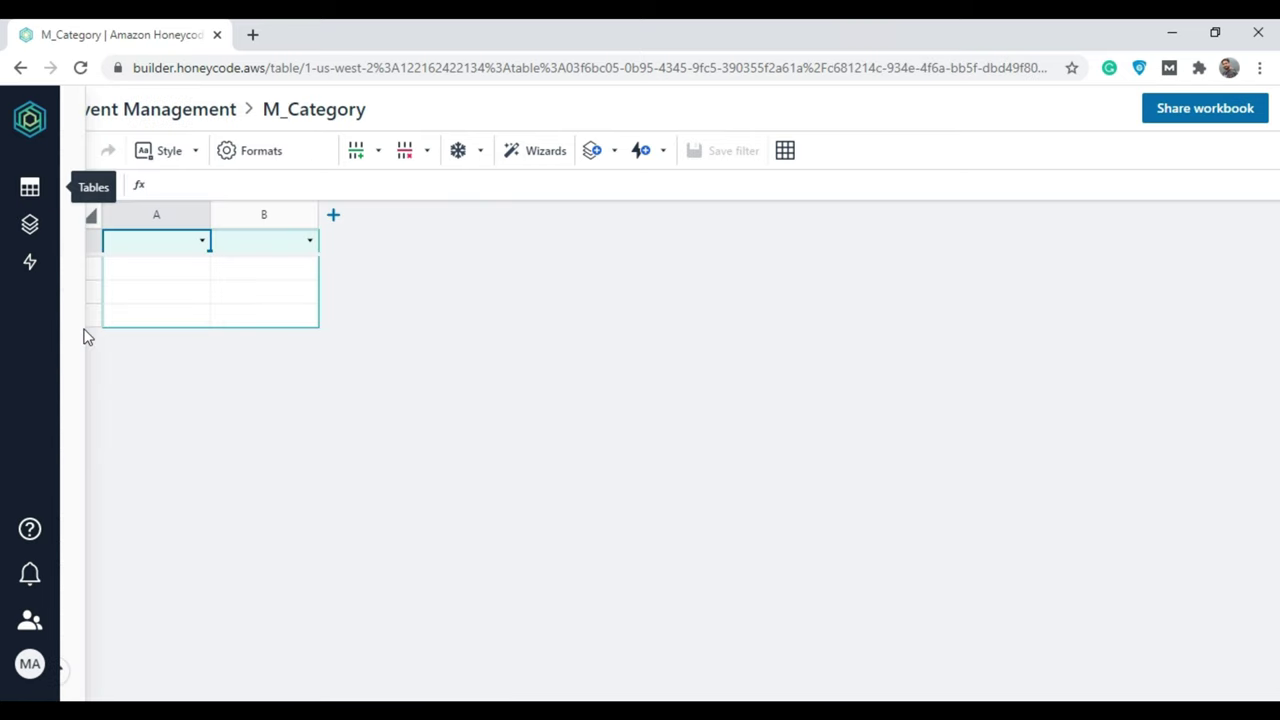
{"action": "left_click", "coordinate": [29, 186]}
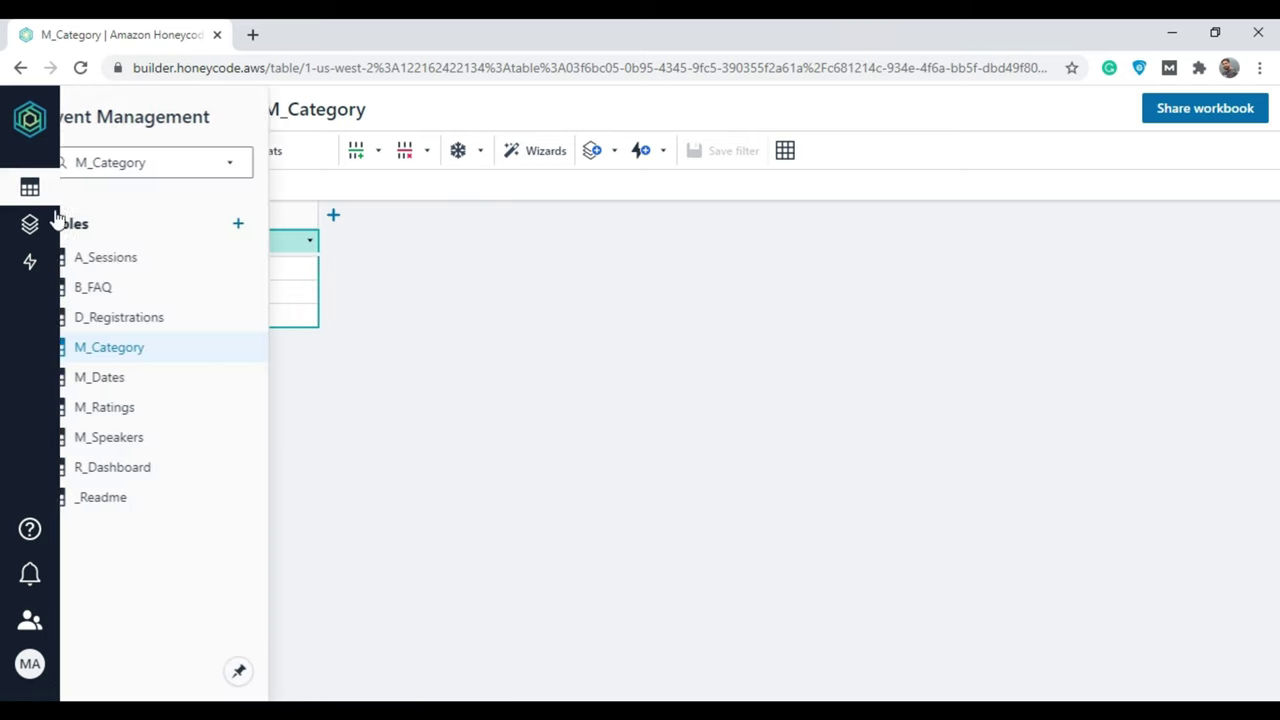
{"action": "left_click", "coordinate": [160, 378]}
Inspect the Sessions formula of the #Foundational row in M_Category, and view the R_Dashboard table.
{"action": "left_click", "coordinate": [31, 189]}
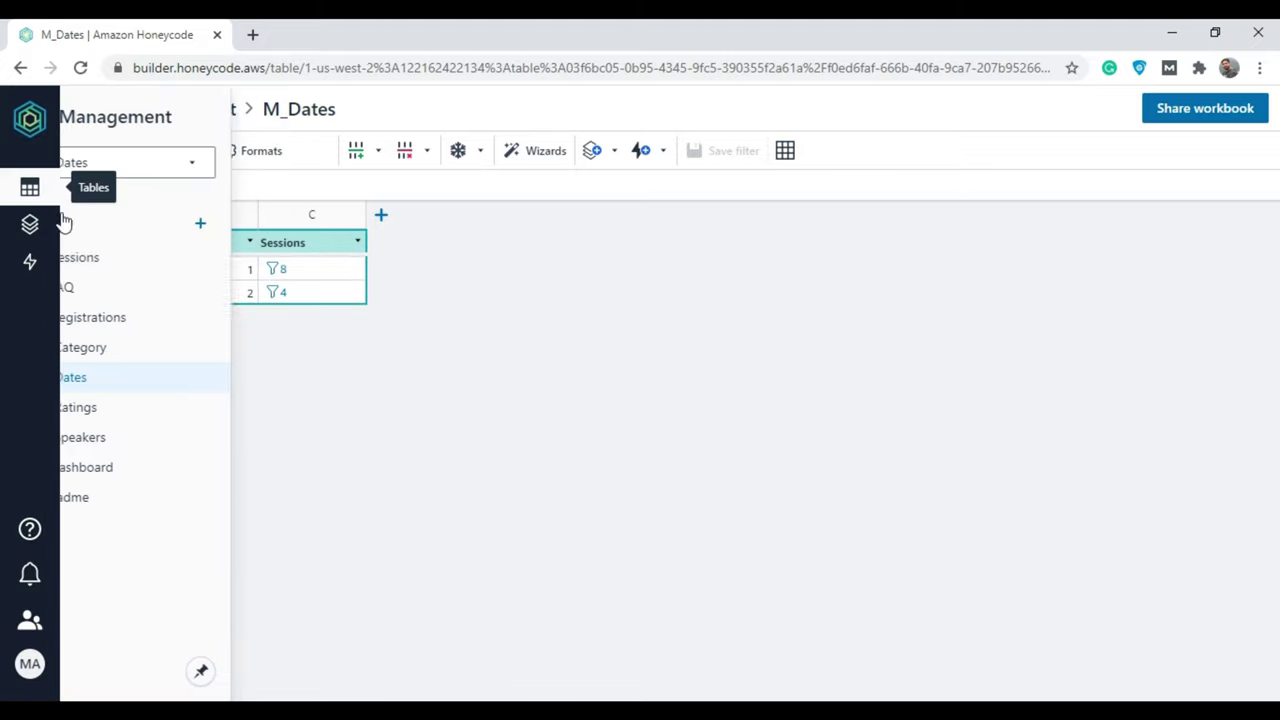
{"action": "left_click", "coordinate": [162, 347]}
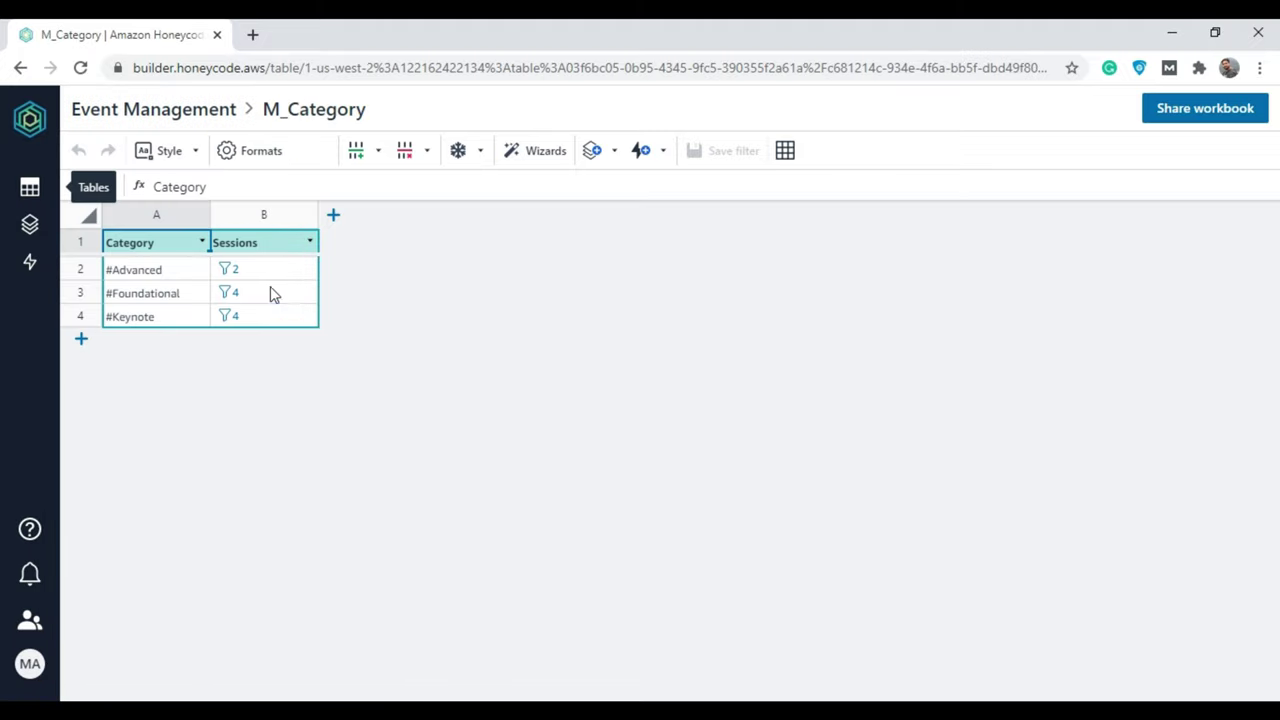
{"action": "double_click", "coordinate": [271, 293]}
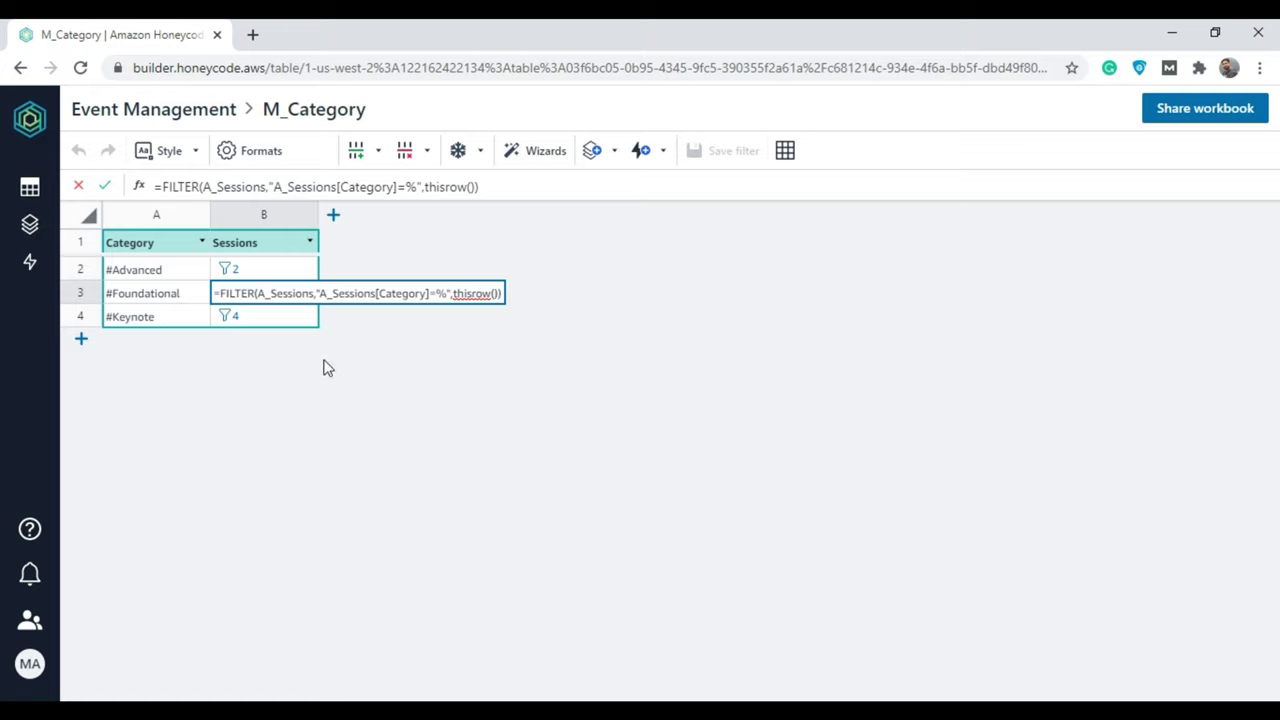
{"action": "left_click", "coordinate": [33, 200]}
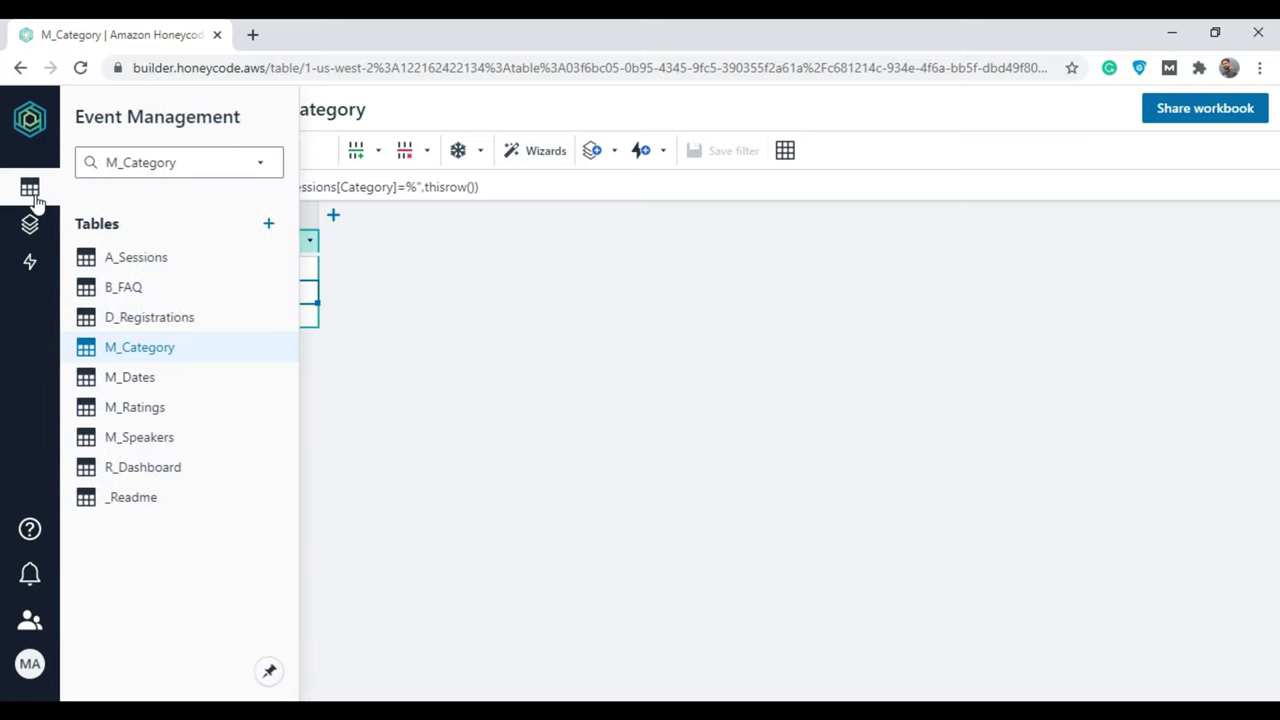
{"action": "left_click", "coordinate": [168, 474]}
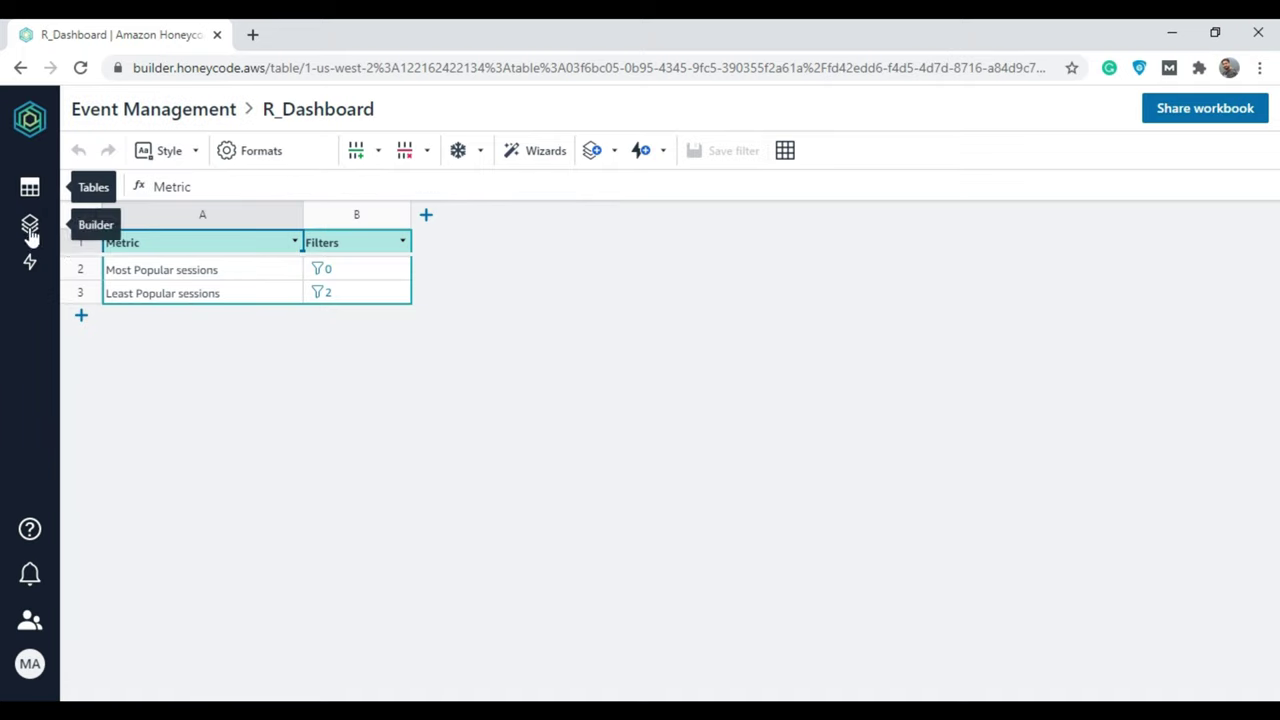
Open the Product Conf Attendee app in the builder and look over its mobile Sessions screen.
{"action": "left_click", "coordinate": [30, 230]}
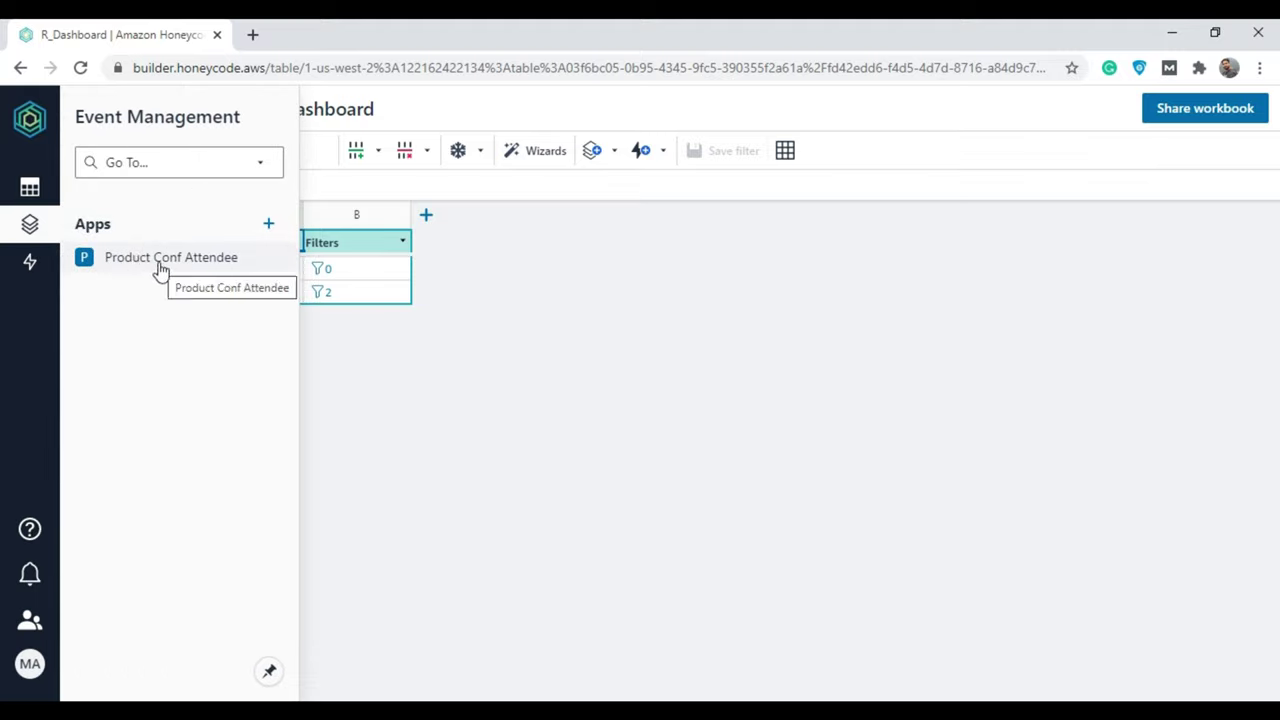
{"action": "left_click", "coordinate": [160, 268]}
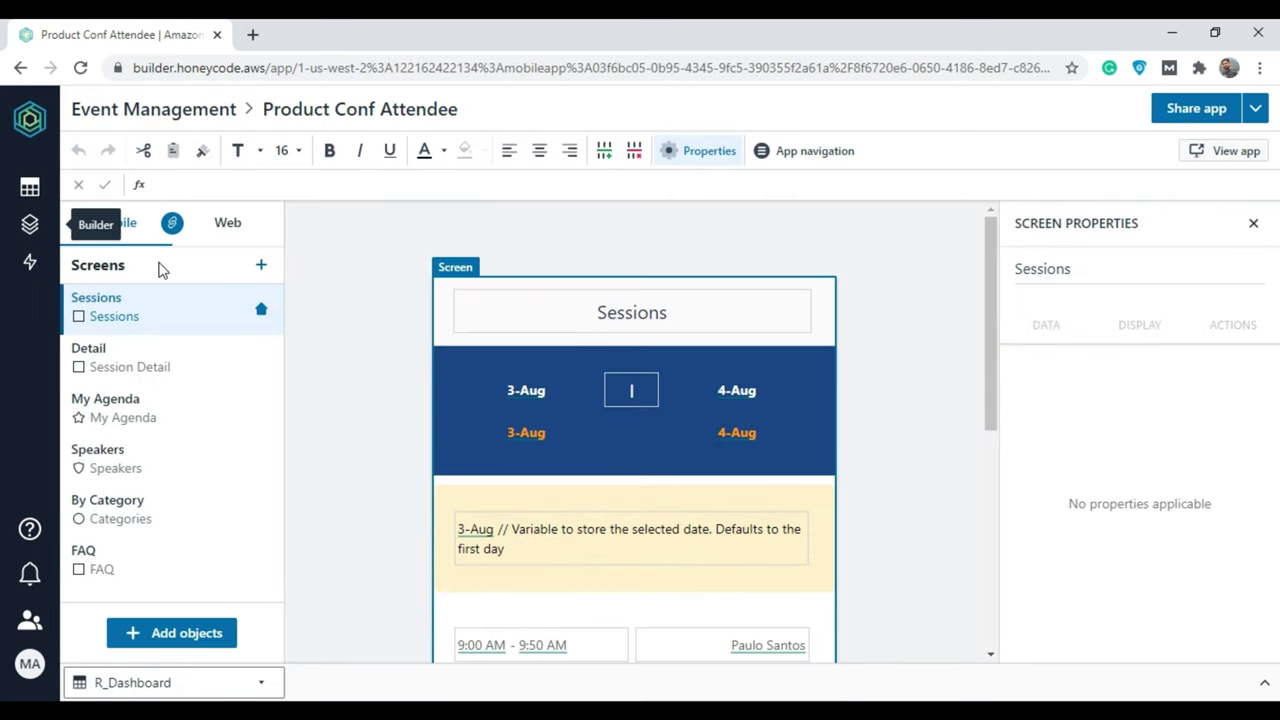
{"action": "scroll", "coordinate": [590, 336], "scroll_direction": "down", "scroll_amount": 10}
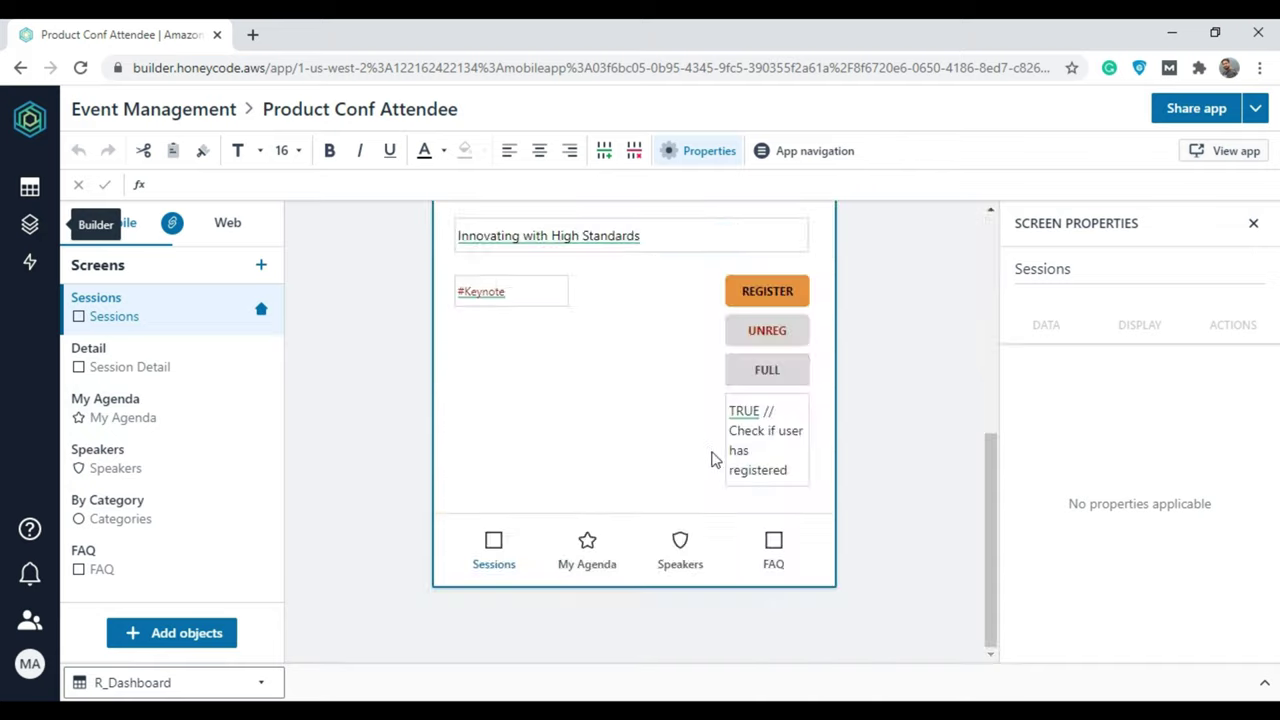
{"action": "scroll", "coordinate": [713, 458], "scroll_direction": "up", "scroll_amount": 10}
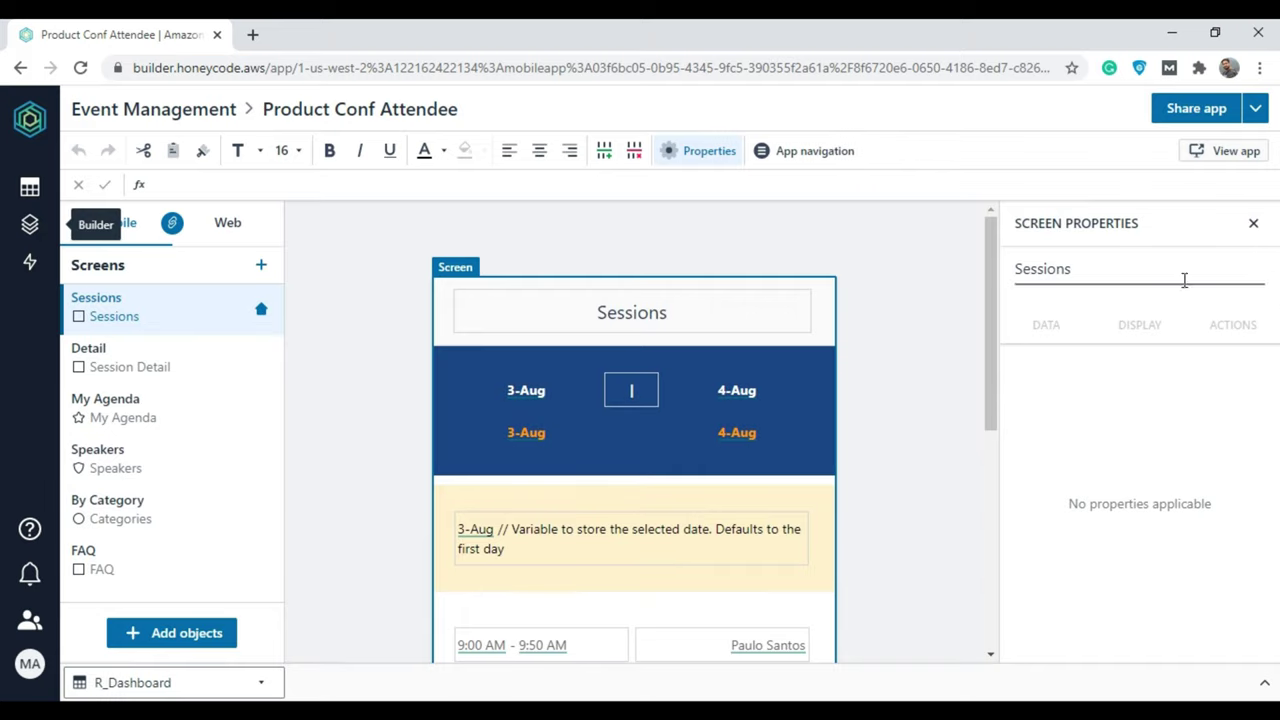
{"action": "scroll", "coordinate": [680, 550], "scroll_direction": "down", "scroll_amount": 10}
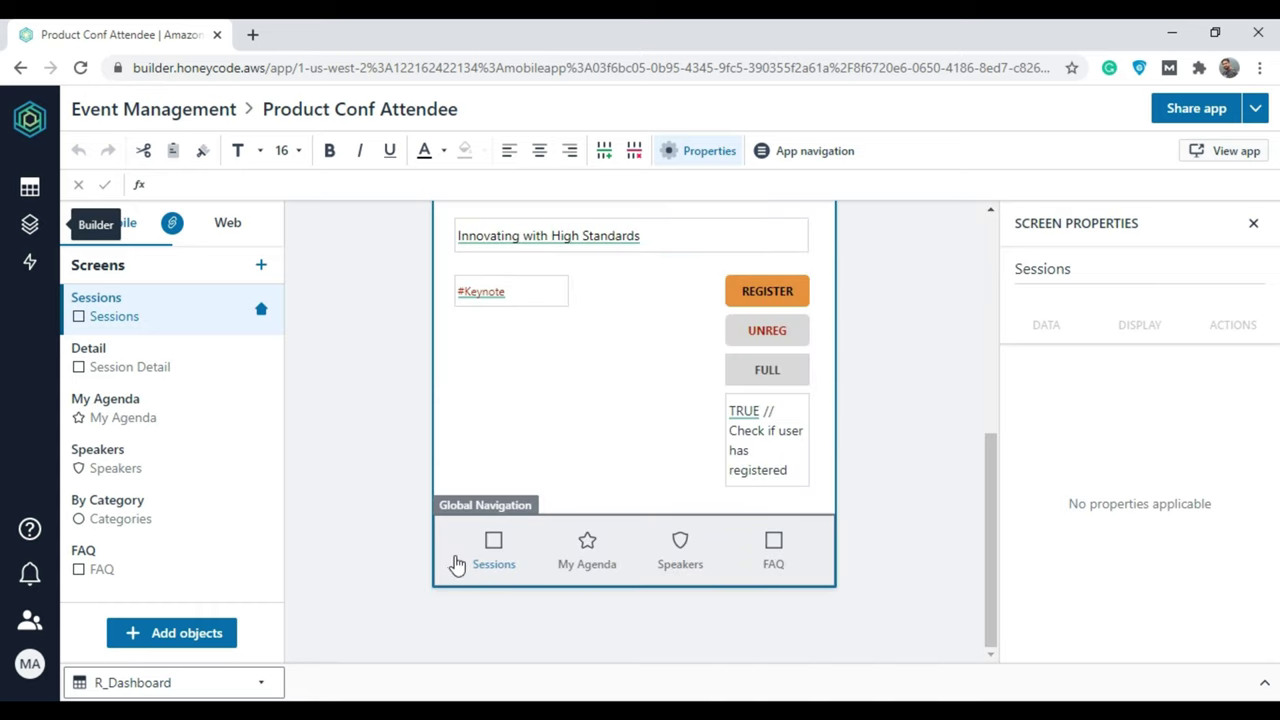
{"action": "scroll", "coordinate": [573, 604], "scroll_direction": "up", "scroll_amount": 1}
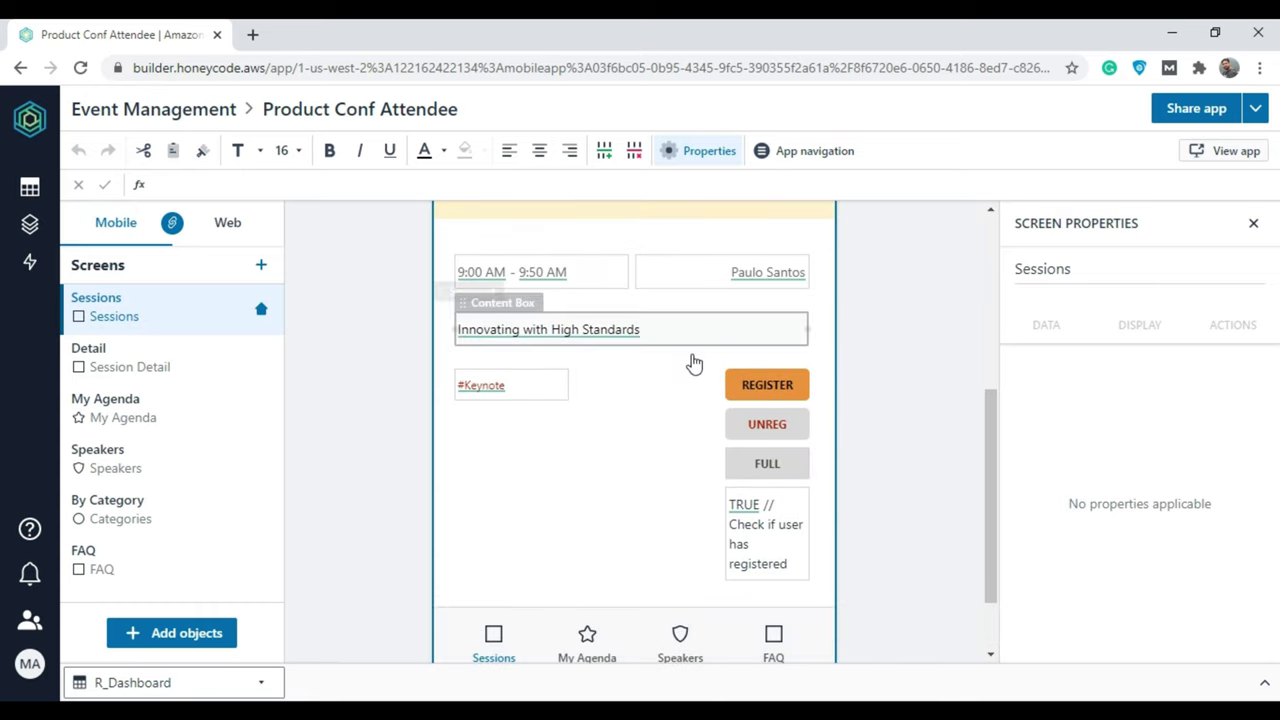
{"action": "scroll", "coordinate": [569, 449], "scroll_direction": "up", "scroll_amount": 4}
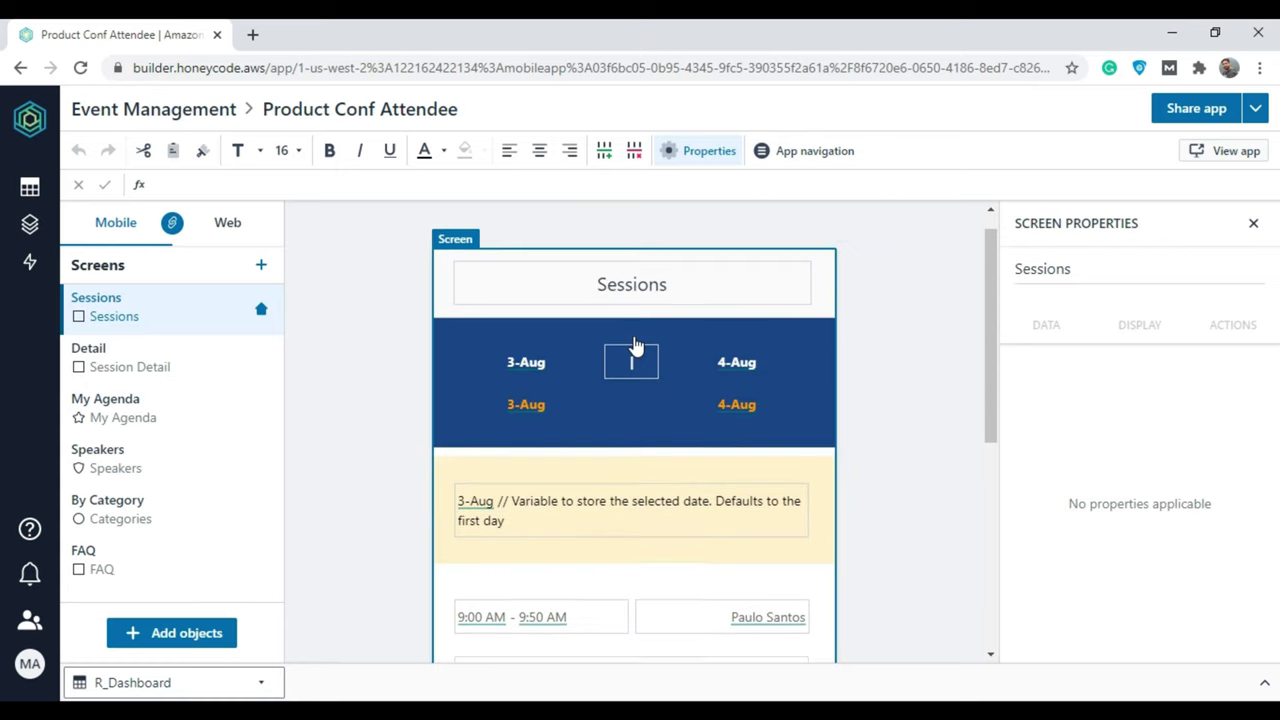
Change the header text of the Sessions screen to "Sessions Excel Yourself".
{"action": "scroll", "coordinate": [636, 344], "scroll_direction": "up", "scroll_amount": 1}
{"action": "left_click", "coordinate": [677, 313]}
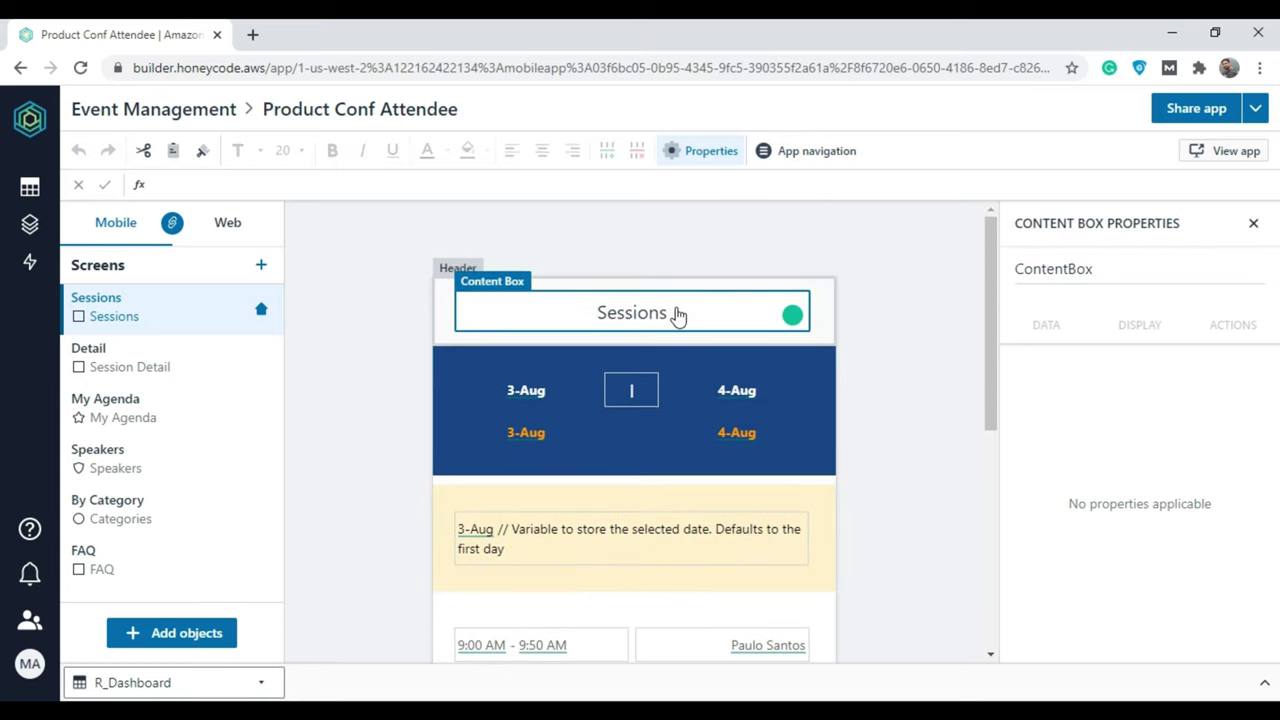
{"action": "left_click", "coordinate": [677, 313]}
{"action": "type", "text": "E"}
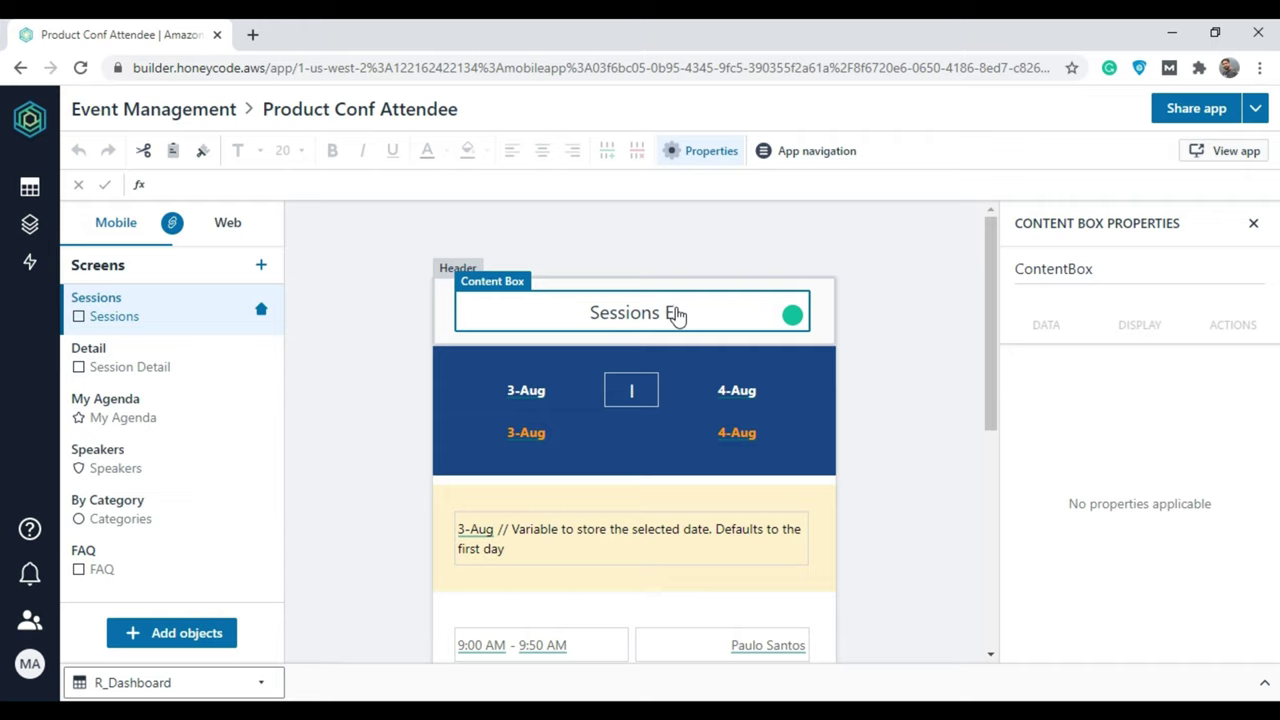
{"action": "type", "text": "xcel "}
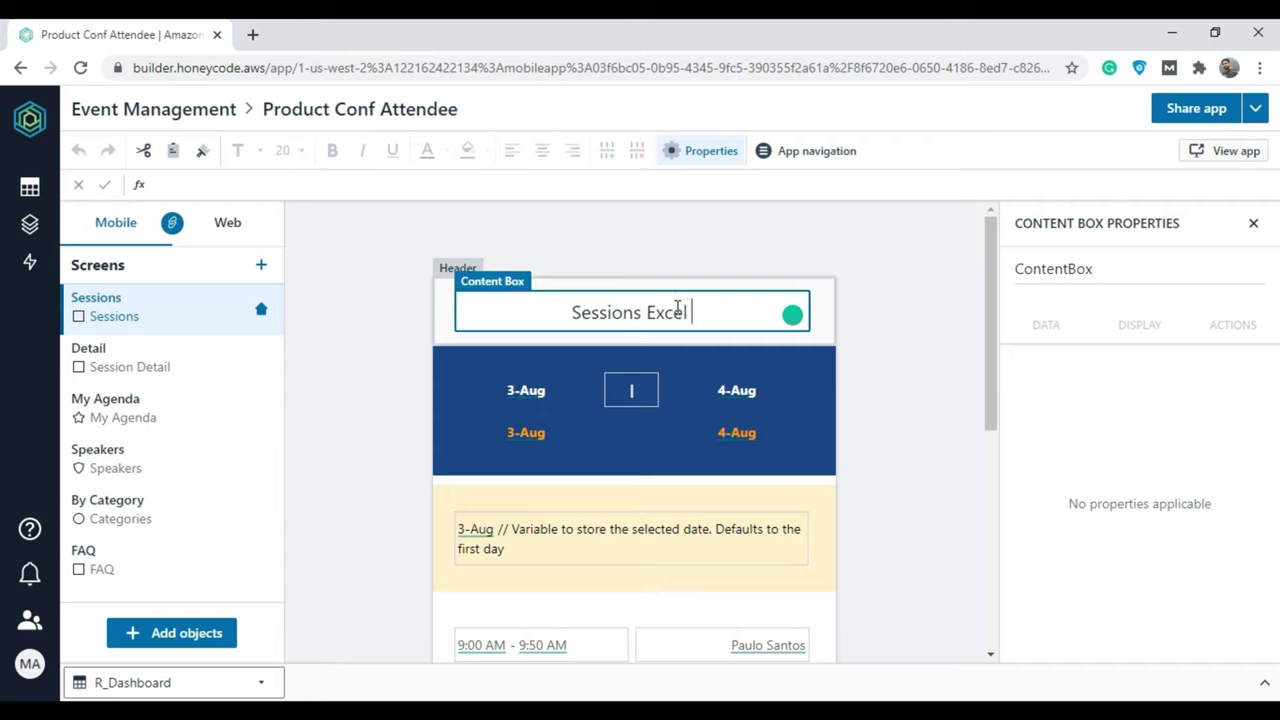
{"action": "type", "text": "Yours"}
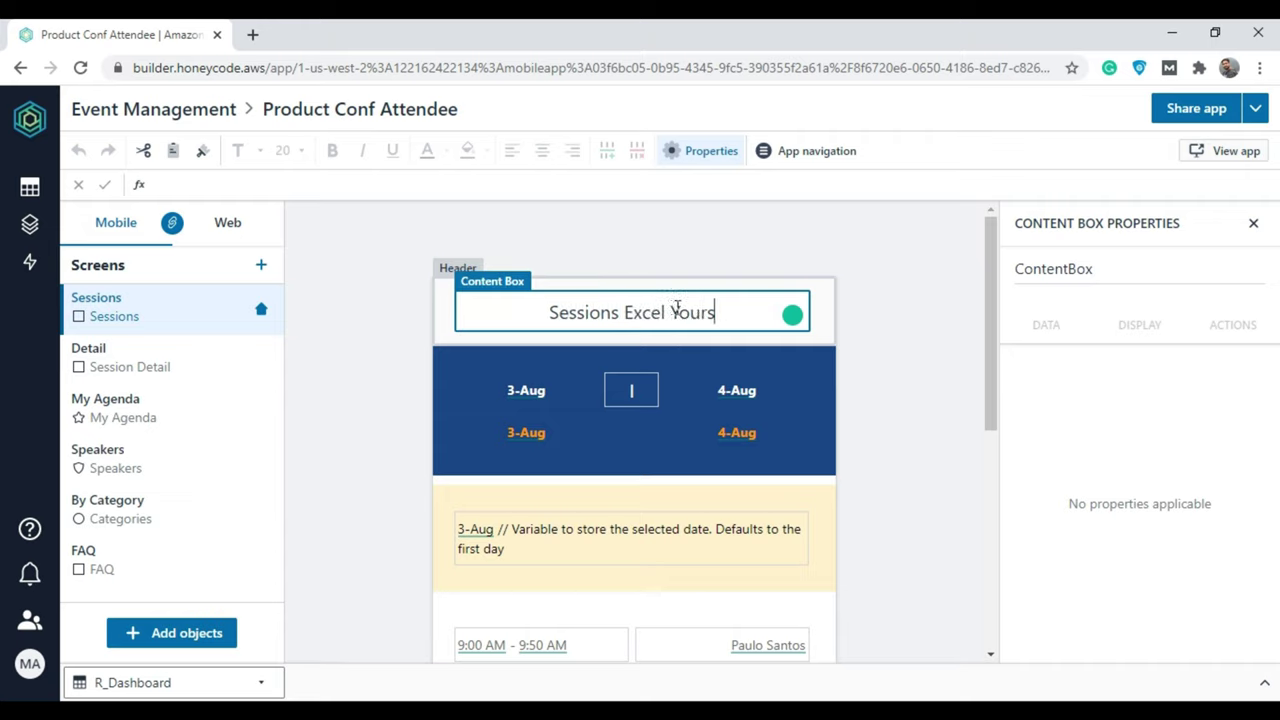
{"action": "type", "text": "elf"}
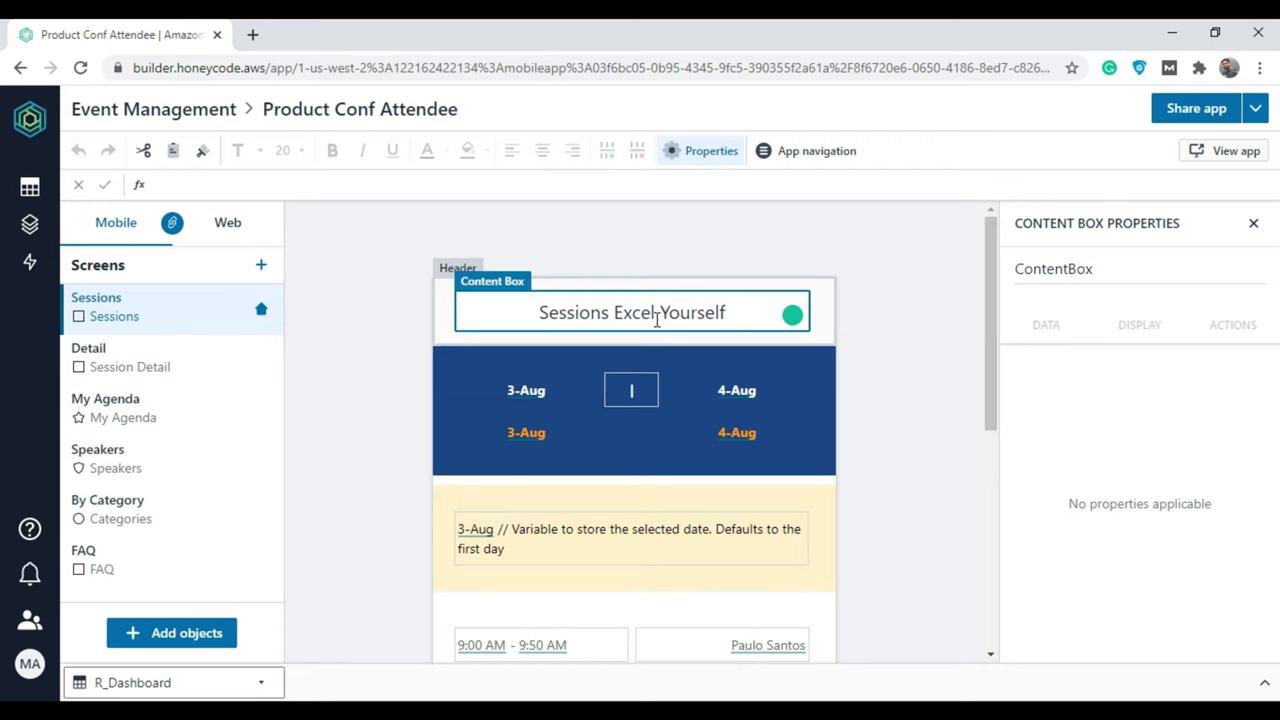
{"action": "left_click", "coordinate": [672, 337]}
Change the separator between the two dates in the blue block to "||".
{"action": "scroll", "coordinate": [641, 474], "scroll_direction": "down", "scroll_amount": 2}
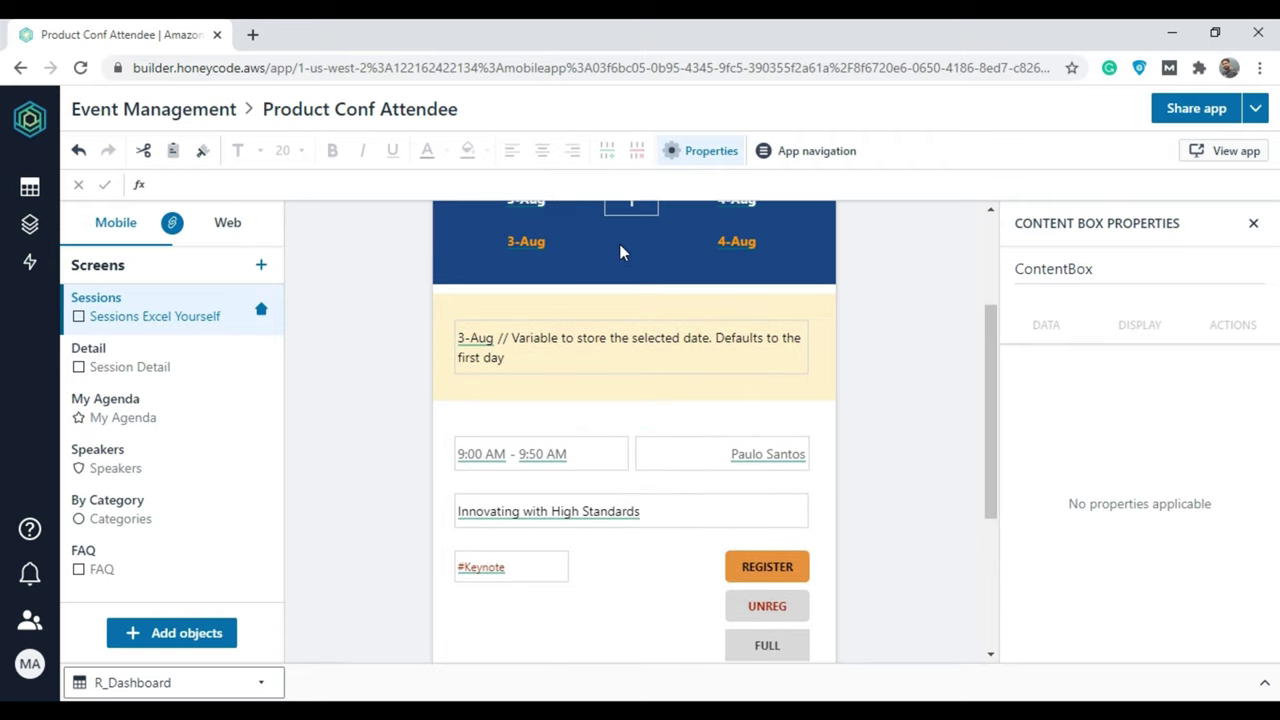
{"action": "scroll", "coordinate": [630, 420], "scroll_direction": "up", "scroll_amount": 2}
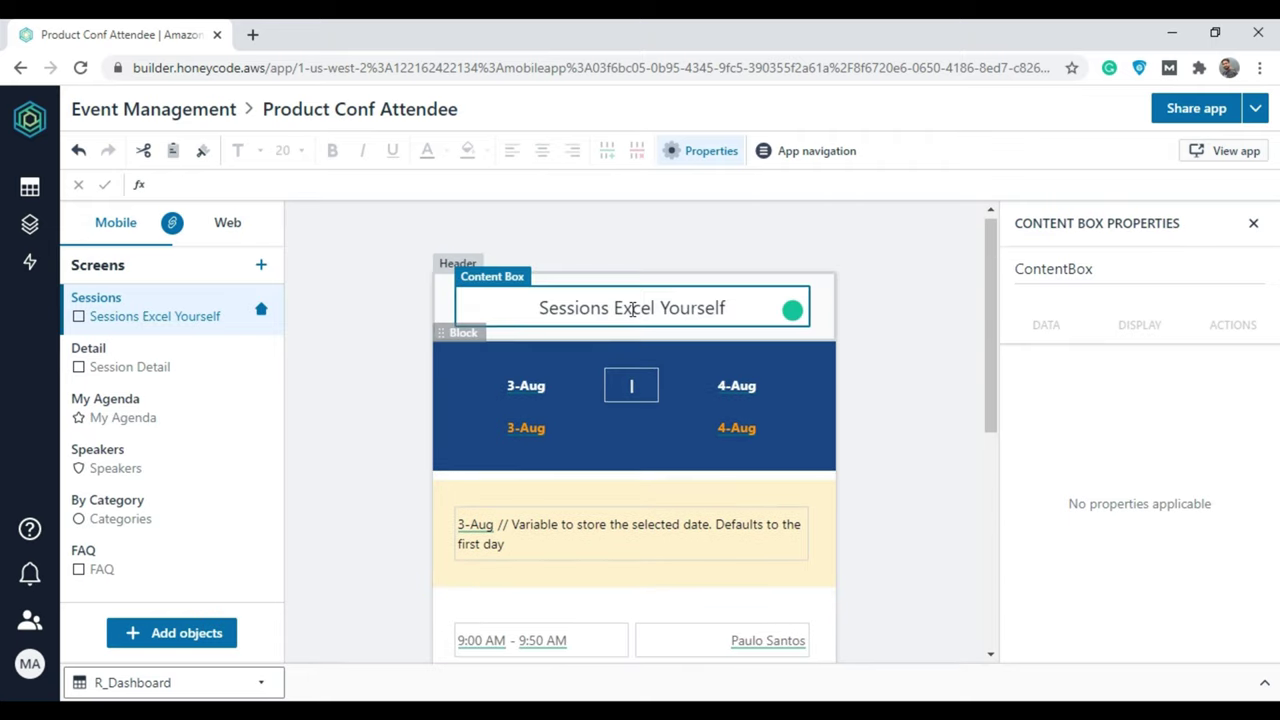
{"action": "left_click", "coordinate": [642, 386]}
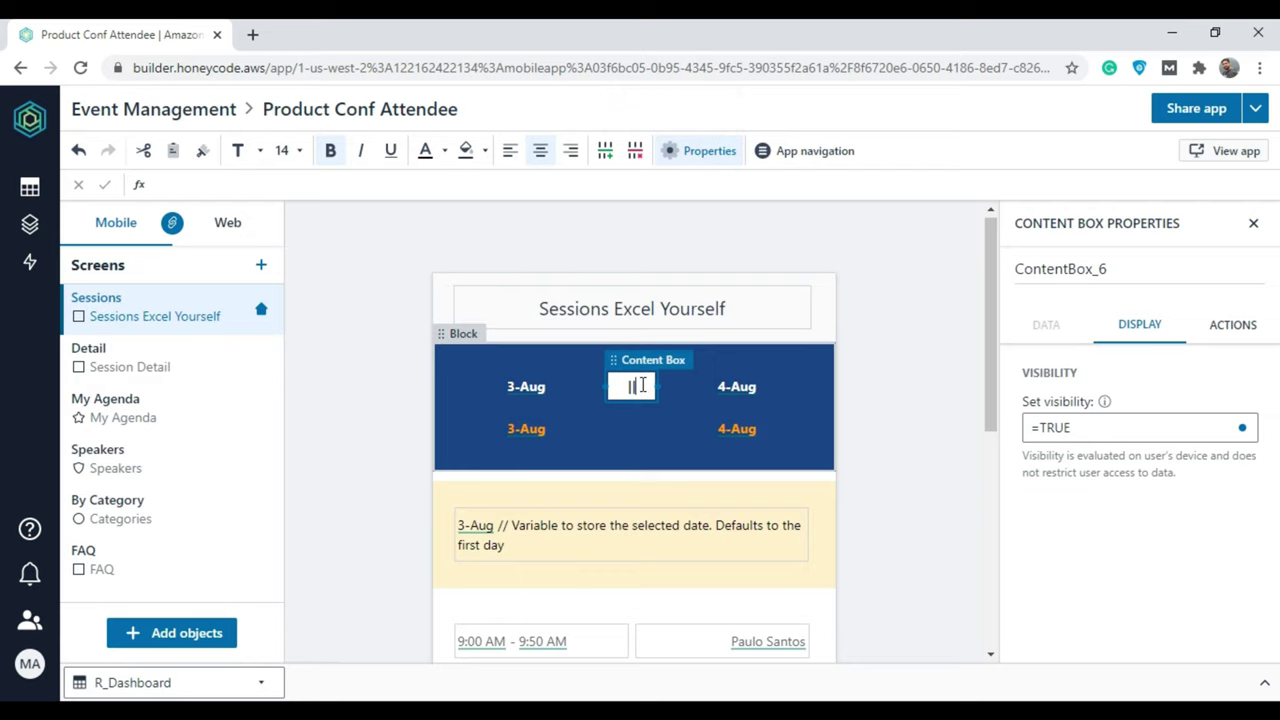
{"action": "left_click", "coordinate": [935, 445]}
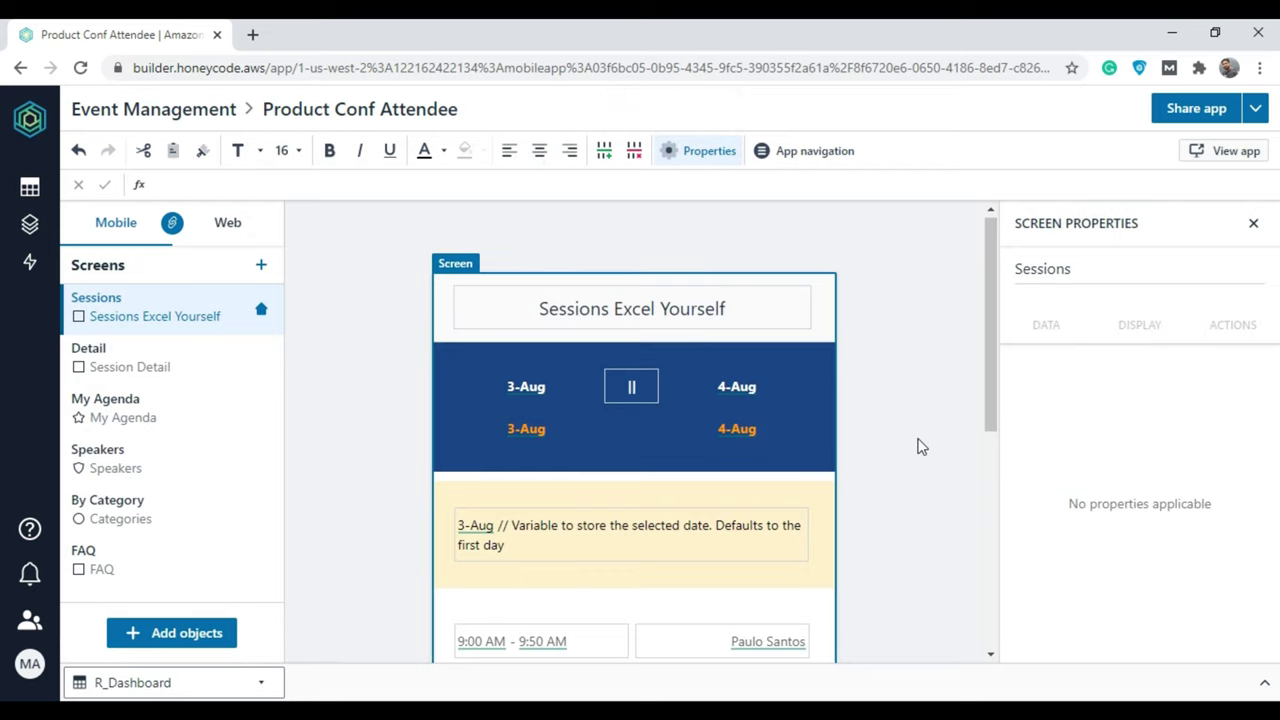
Move the REGISTER button below the #Keynote box and the "Check if user has registered" box into the middle of the session list row.
{"action": "scroll", "coordinate": [640, 294], "scroll_direction": "down", "scroll_amount": 4}
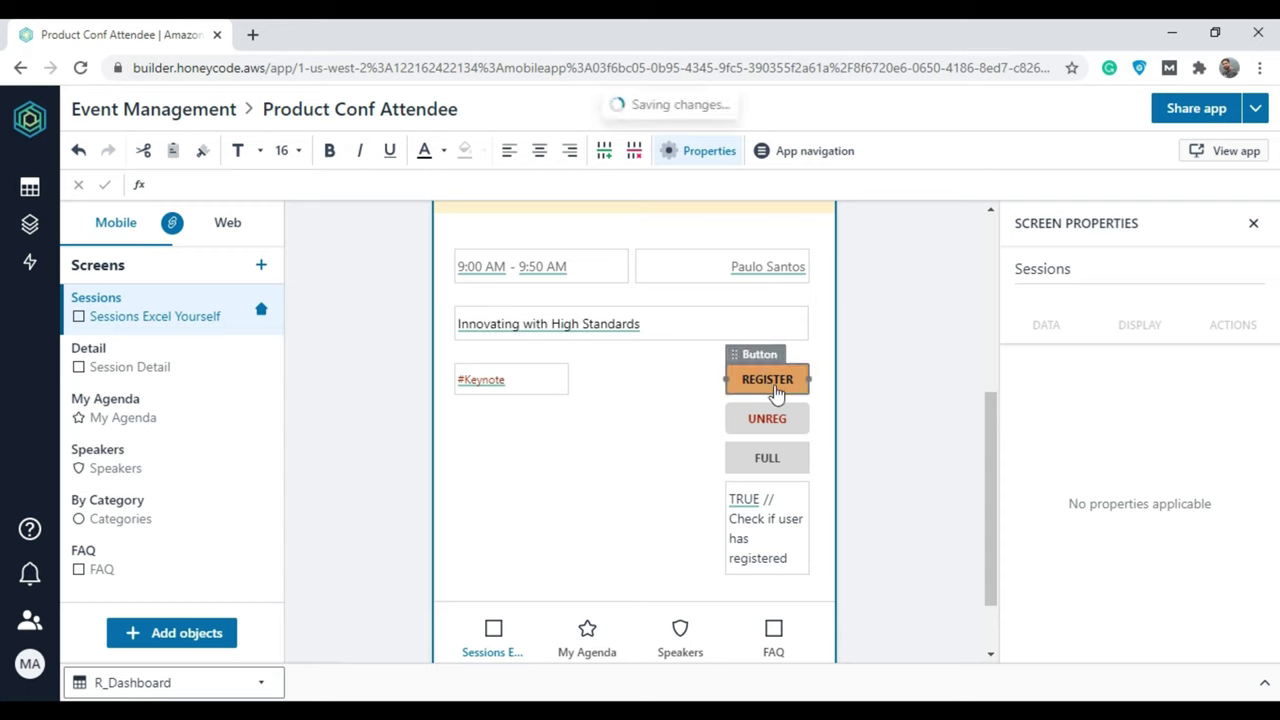
{"action": "left_click_drag", "start_coordinate": [767, 379], "coordinate": [480, 445]}
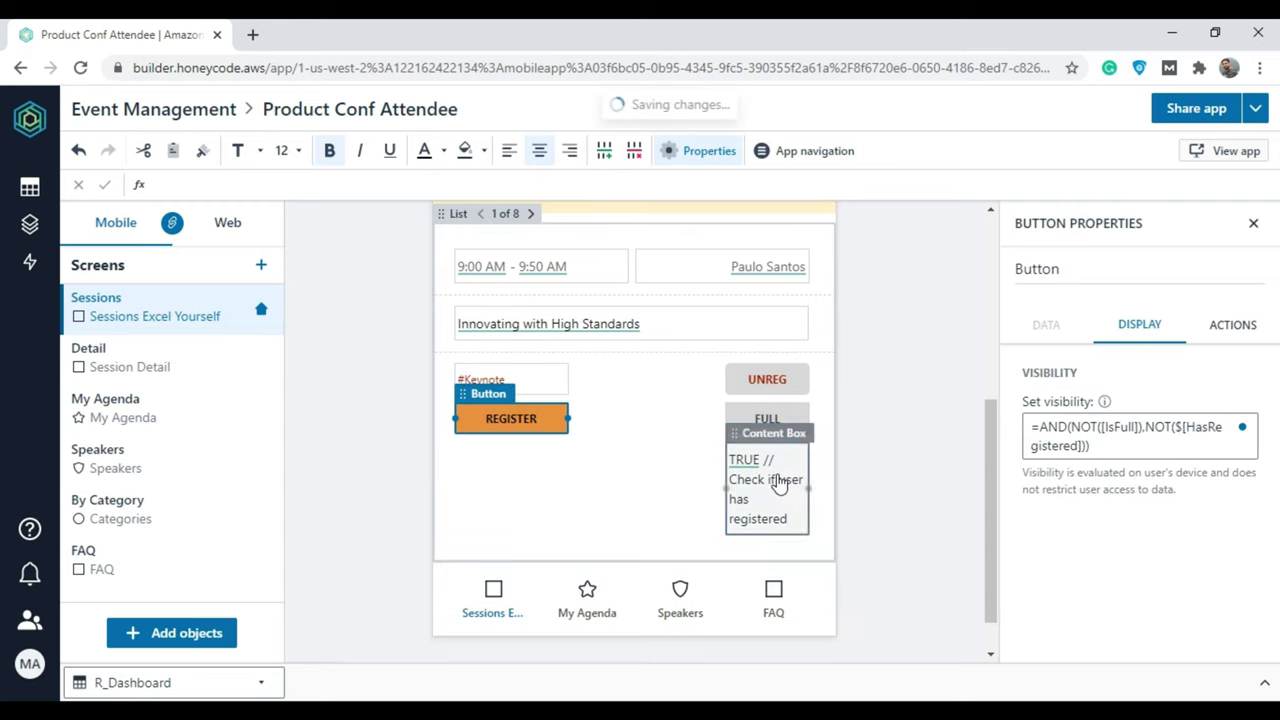
{"action": "left_click_drag", "start_coordinate": [778, 478], "coordinate": [655, 405]}
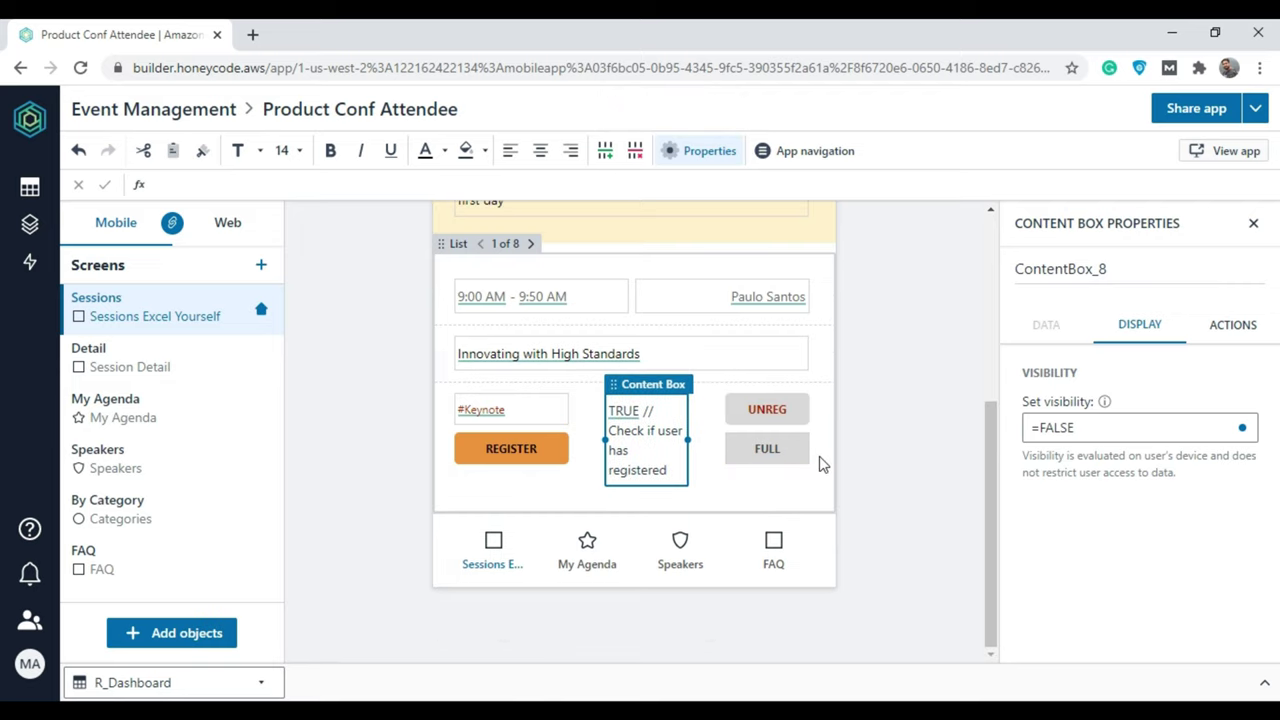
{"action": "left_click", "coordinate": [908, 405]}
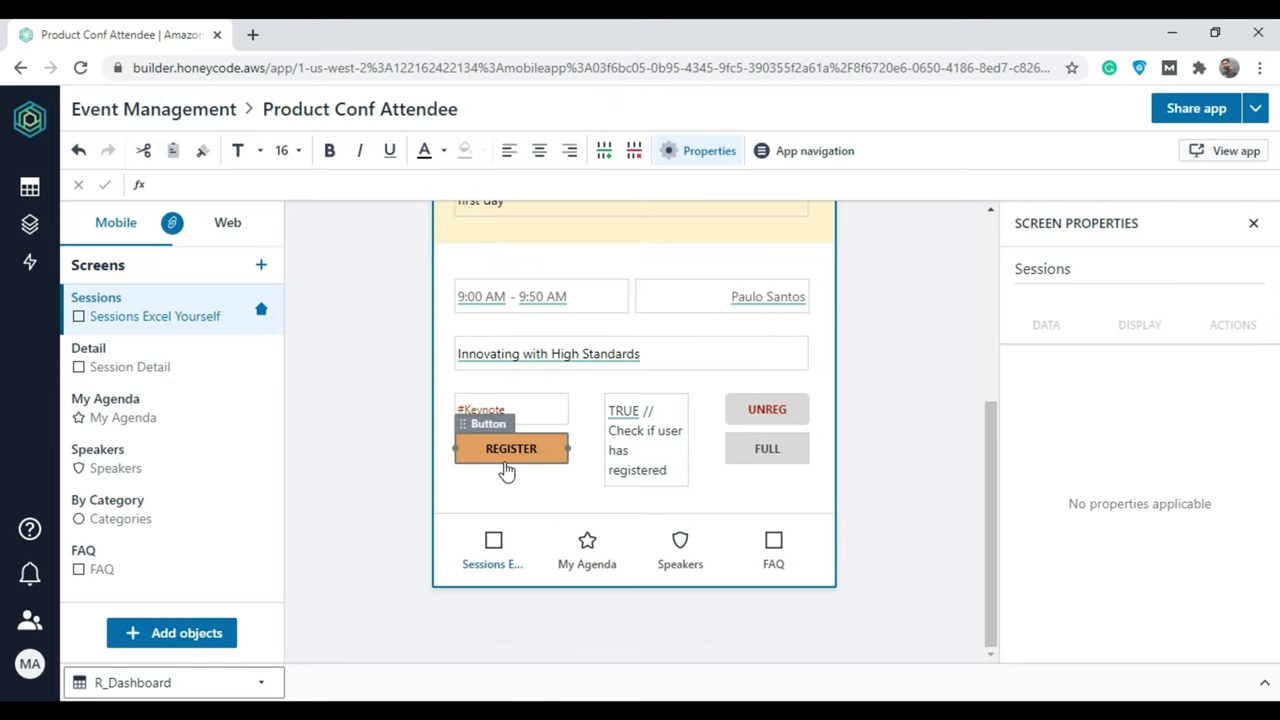
{"action": "left_click_drag", "start_coordinate": [507, 470], "coordinate": [508, 462]}
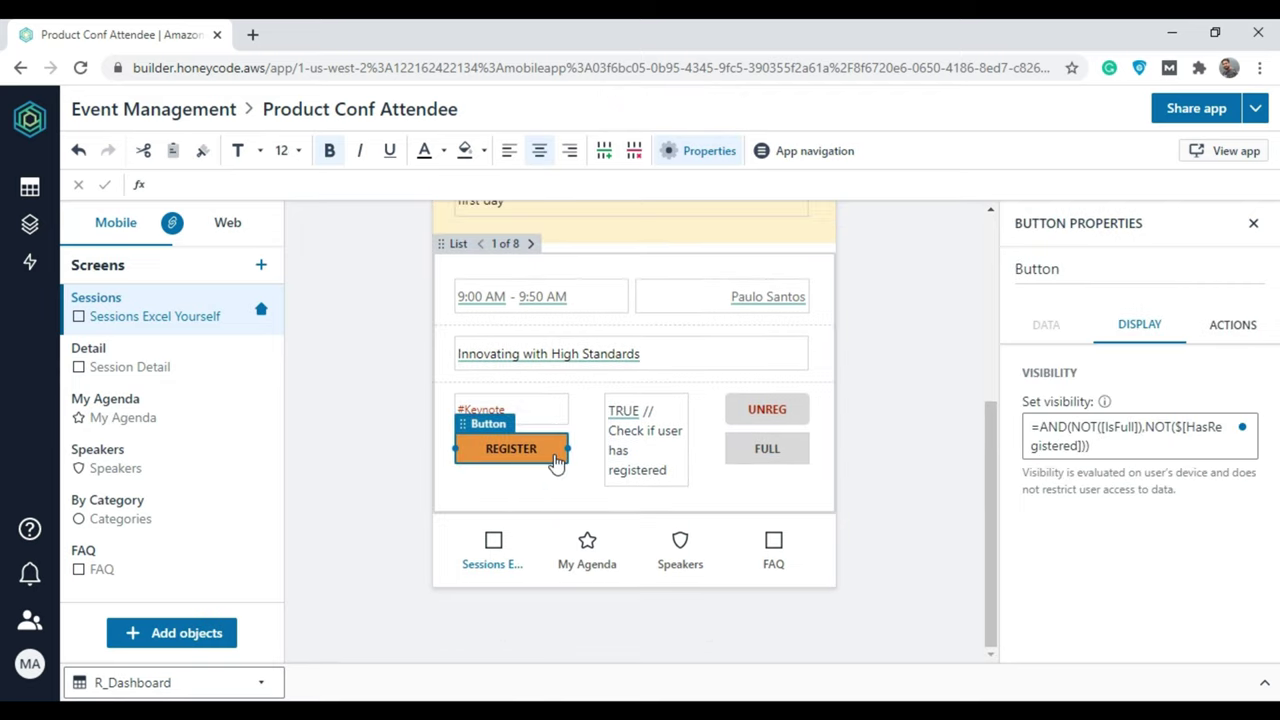
{"action": "left_click", "coordinate": [893, 482]}
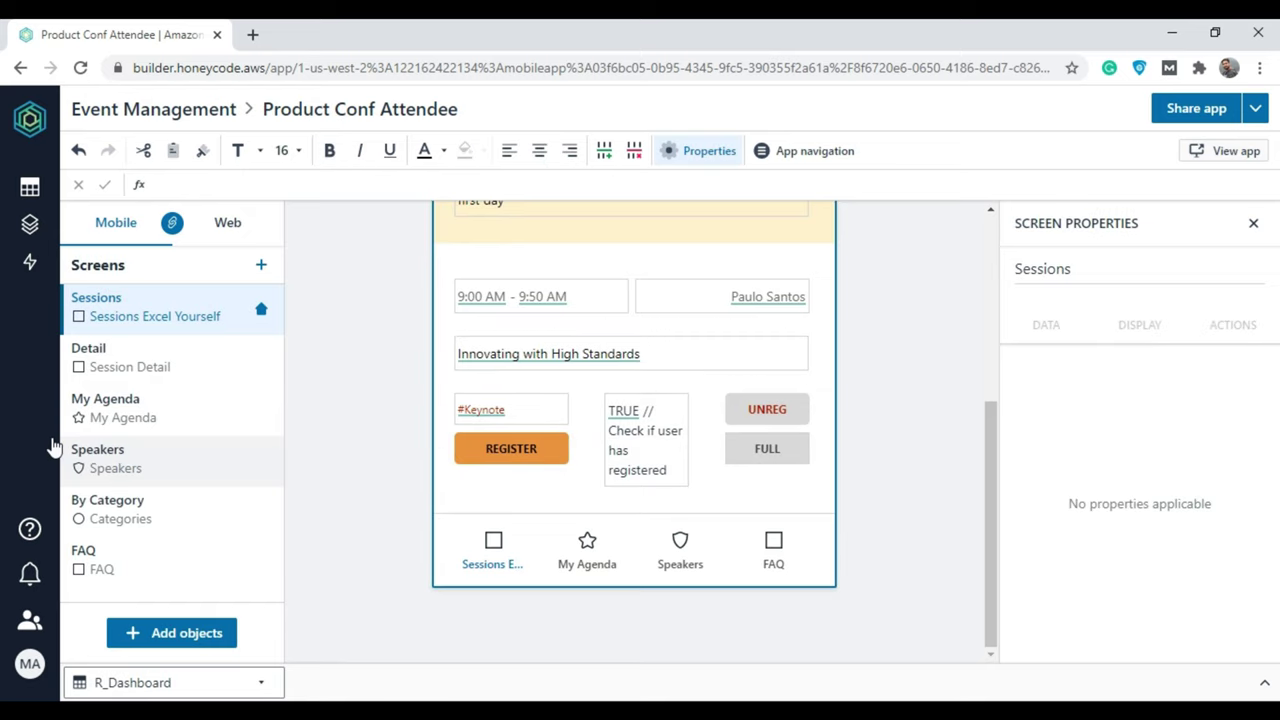
Look over the Session Detail screen down to its registration buttons, as well as the My Agenda screen.
{"action": "left_click", "coordinate": [125, 362]}
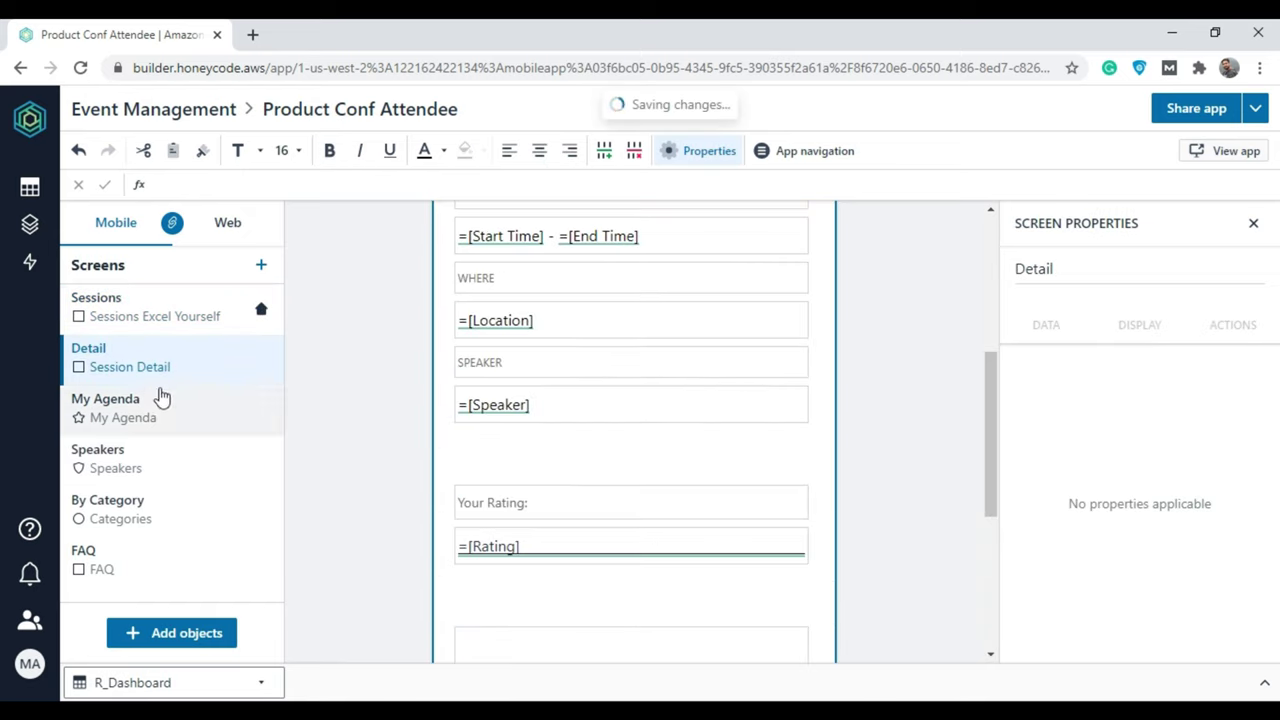
{"action": "scroll", "coordinate": [534, 423], "scroll_direction": "up", "scroll_amount": 4}
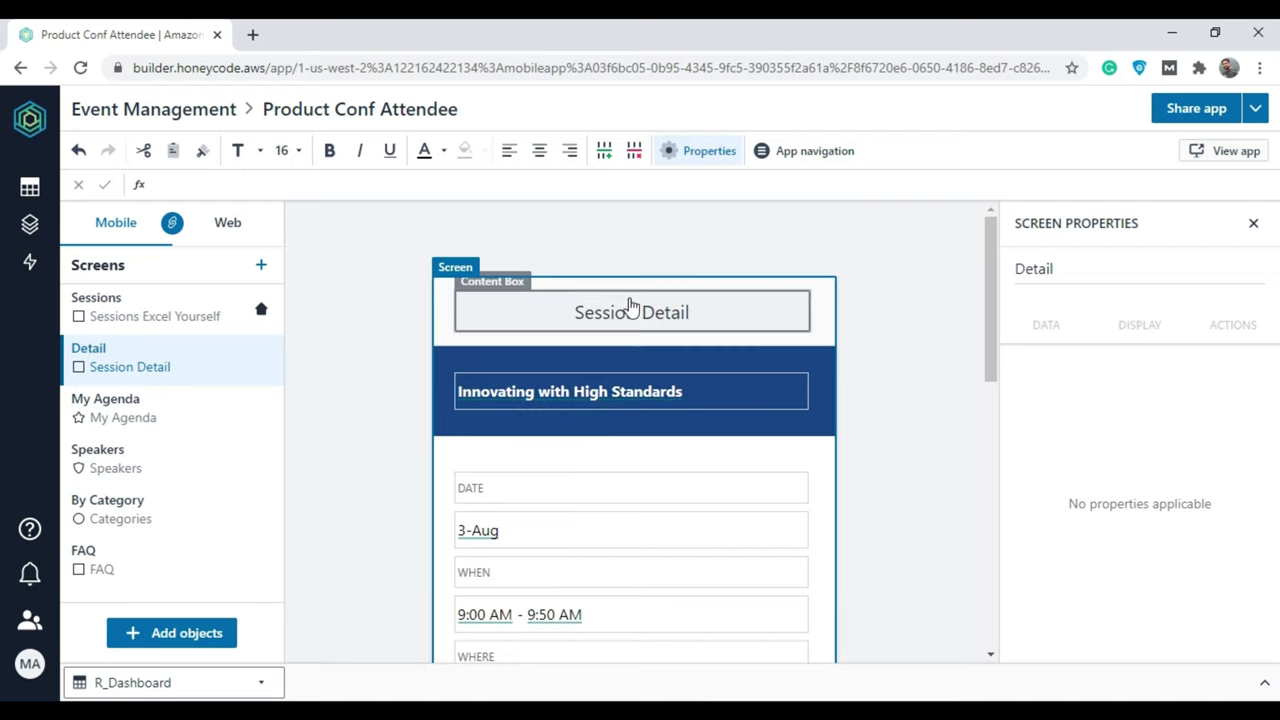
{"action": "left_click", "coordinate": [557, 405]}
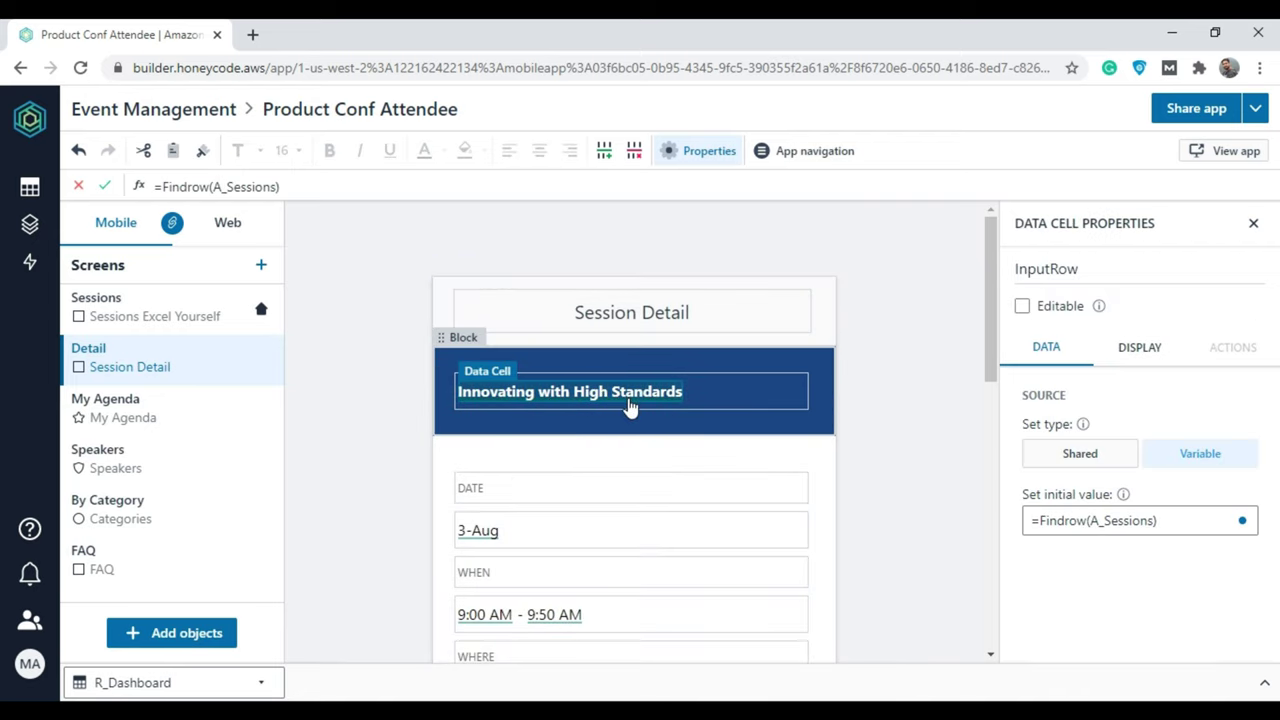
{"action": "scroll", "coordinate": [630, 410], "scroll_direction": "down", "scroll_amount": 5}
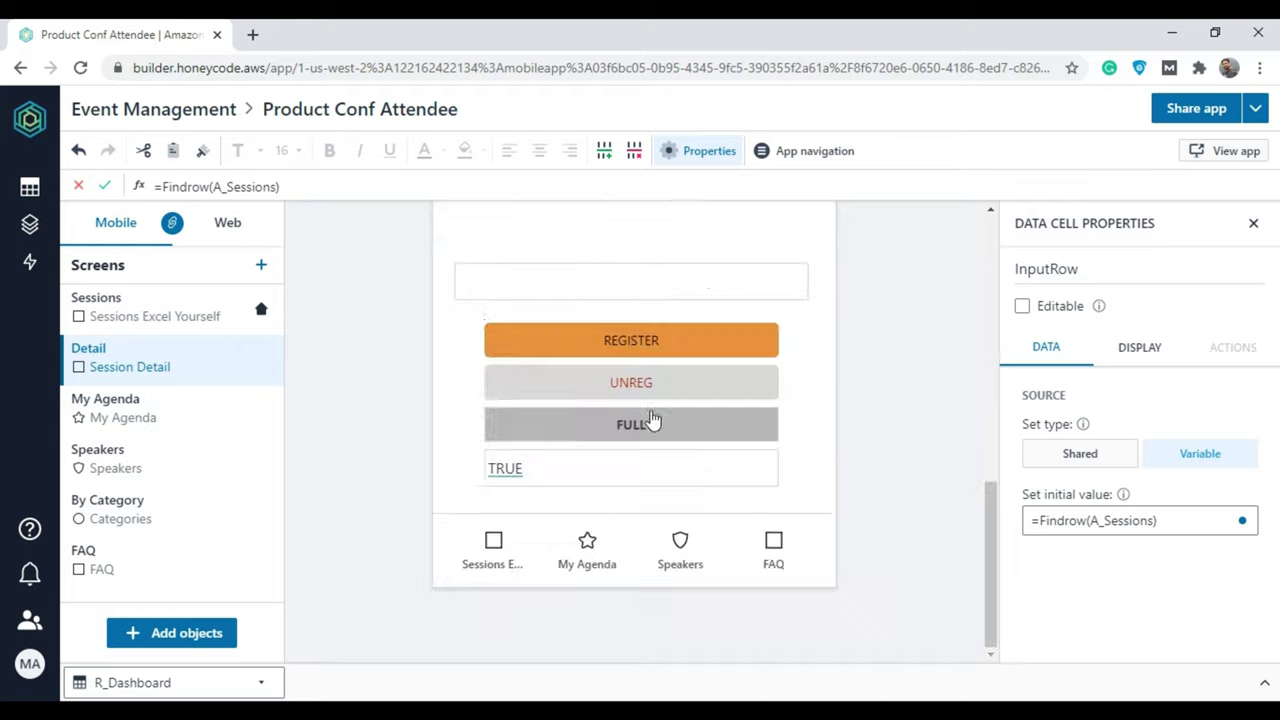
{"action": "left_click", "coordinate": [134, 428]}
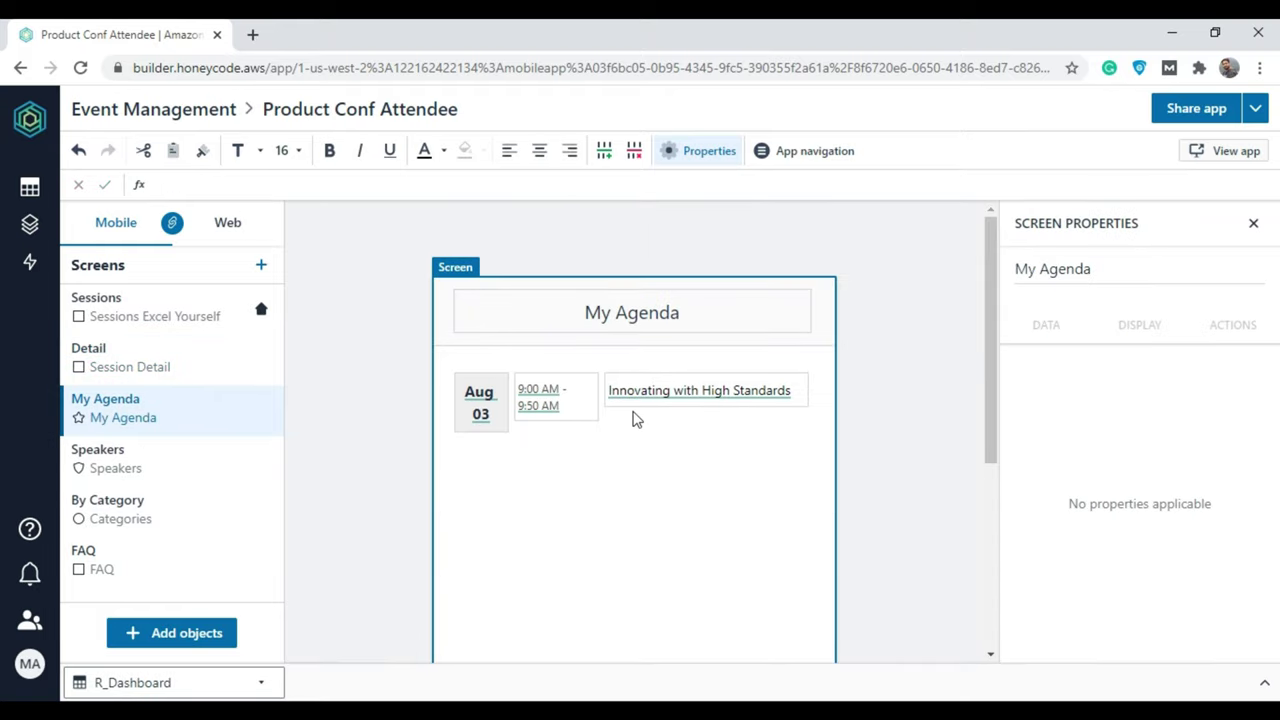
{"action": "scroll", "coordinate": [640, 430], "scroll_direction": "down", "scroll_amount": 5}
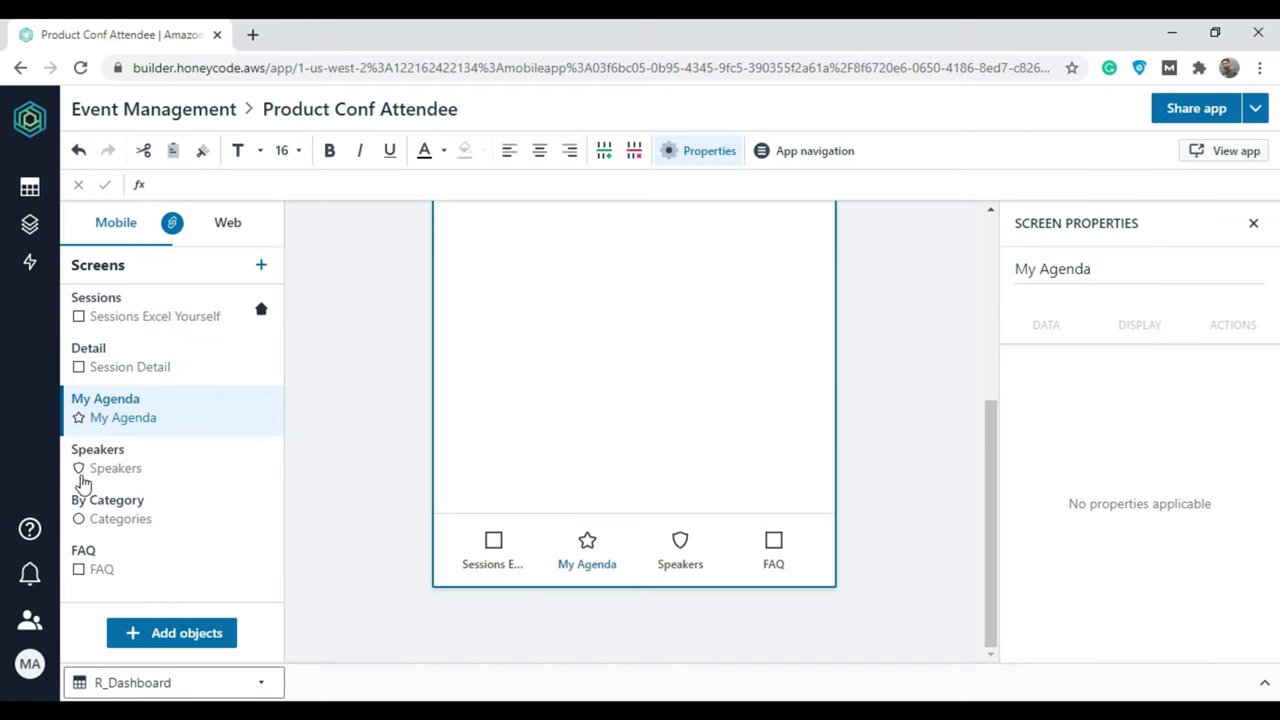
Look over the Speakers screen and check the shared source of the biography data cell.
{"action": "left_click", "coordinate": [134, 457]}
{"action": "scroll", "coordinate": [523, 414], "scroll_direction": "up", "scroll_amount": 5}
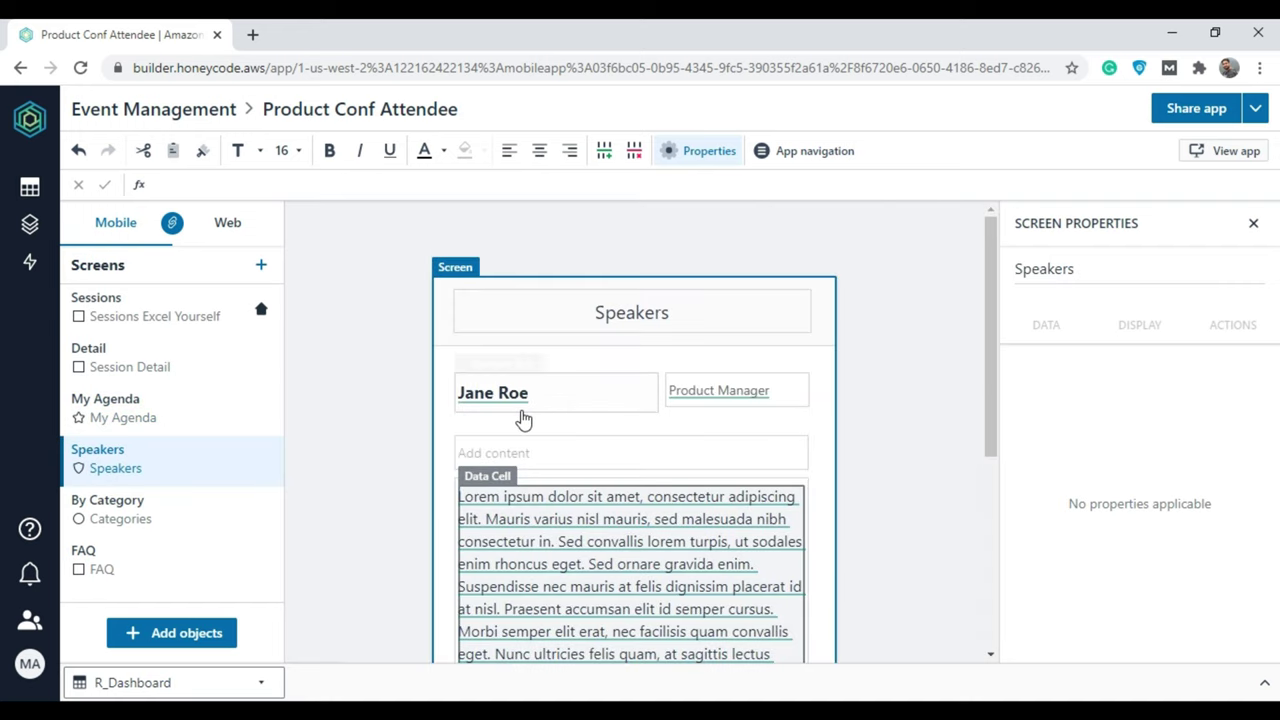
{"action": "scroll", "coordinate": [600, 428], "scroll_direction": "down", "scroll_amount": 5}
{"action": "scroll", "coordinate": [537, 490], "scroll_direction": "up", "scroll_amount": 4}
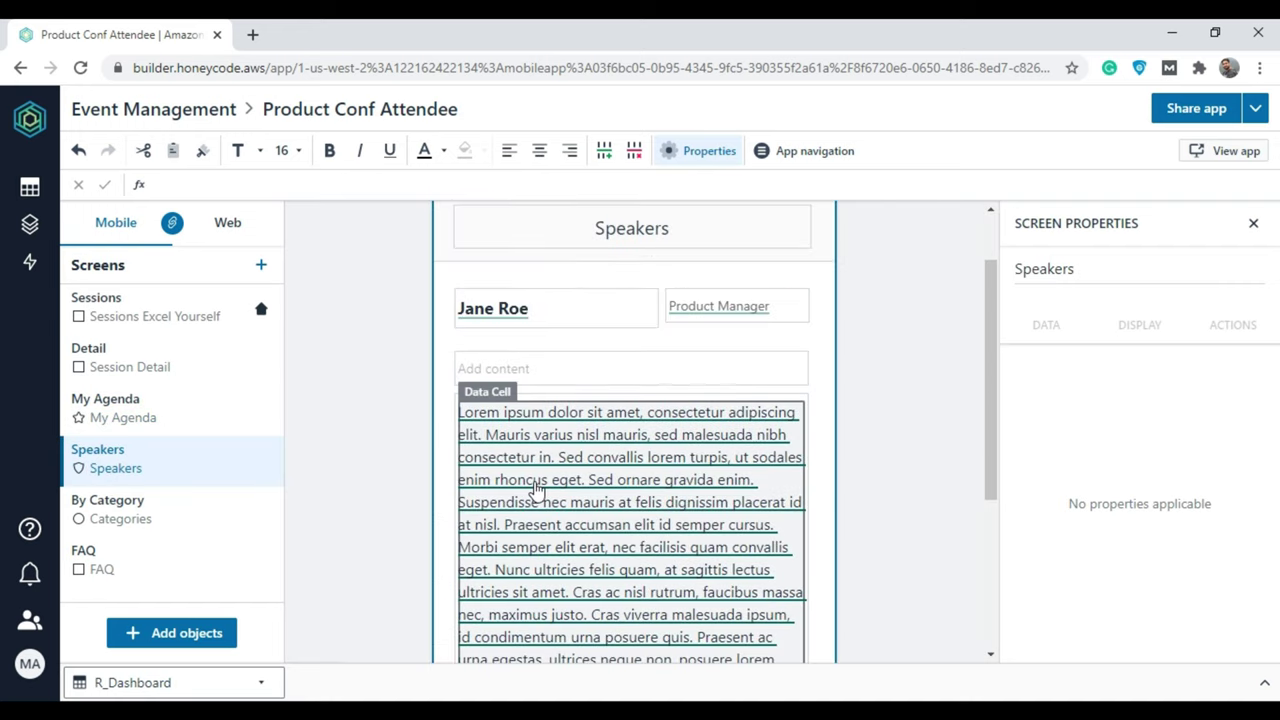
{"action": "left_click", "coordinate": [537, 490]}
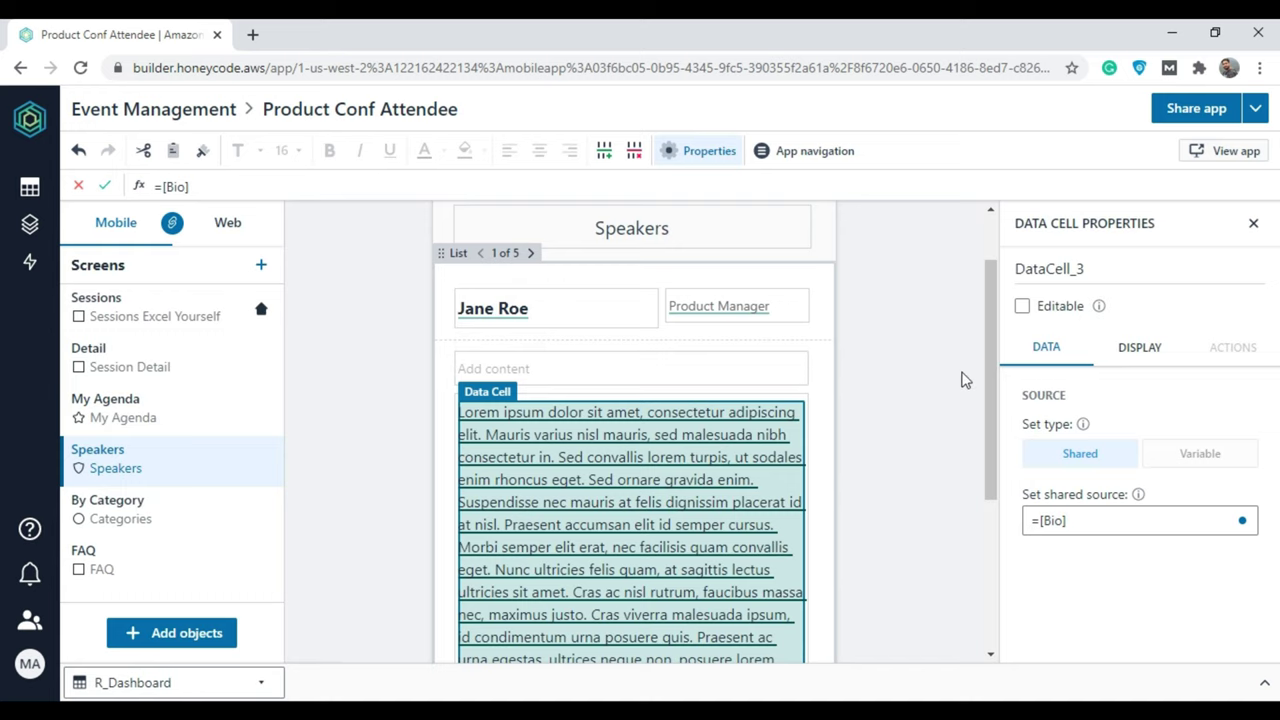
{"action": "left_click", "coordinate": [705, 357]}
{"action": "scroll", "coordinate": [551, 431], "scroll_direction": "up", "scroll_amount": 2}
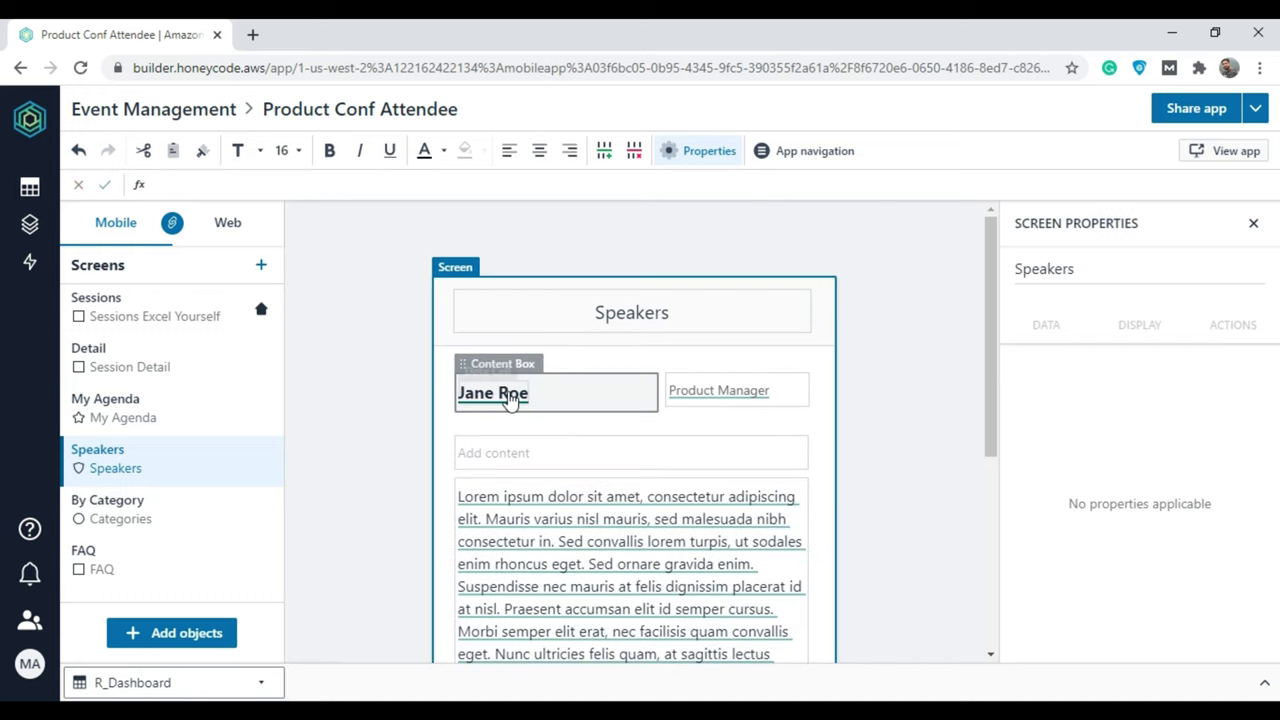
Advance the list on the Speakers screen from the first speaker to the fourth record.
{"action": "left_click", "coordinate": [510, 397]}
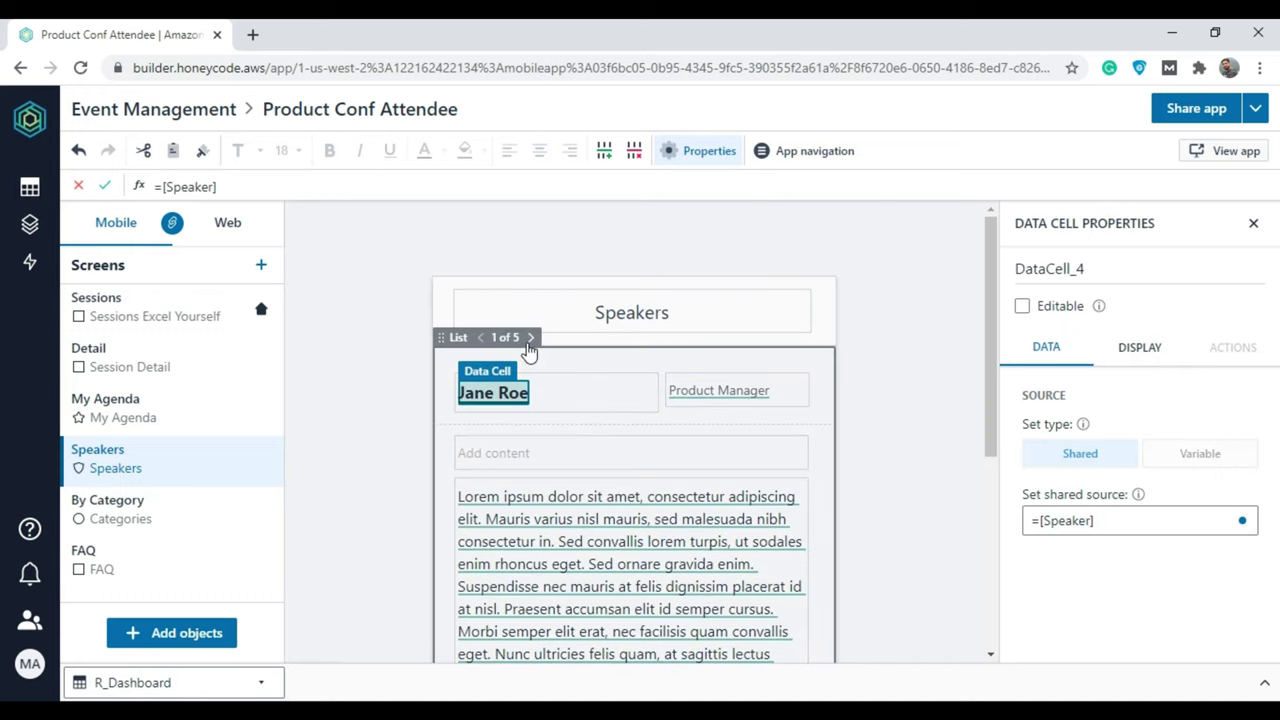
{"action": "left_click", "coordinate": [533, 342]}
{"action": "left_click", "coordinate": [534, 347]}
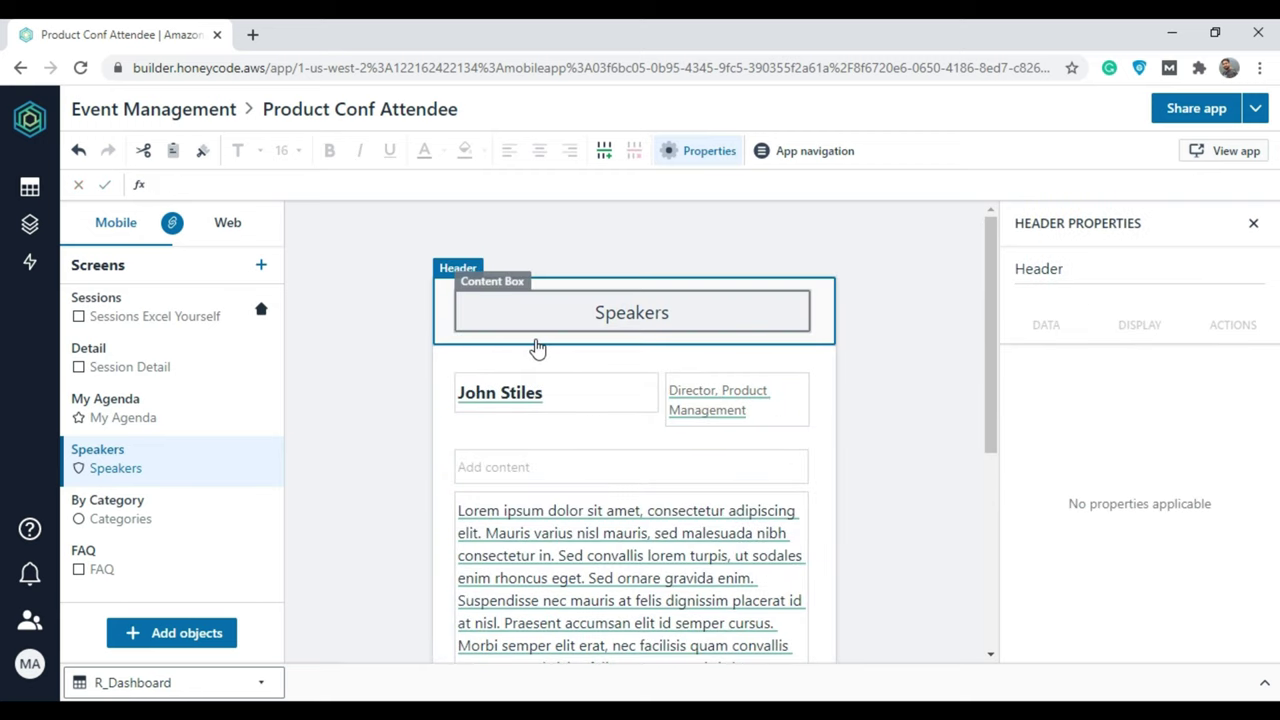
{"action": "left_click", "coordinate": [507, 396]}
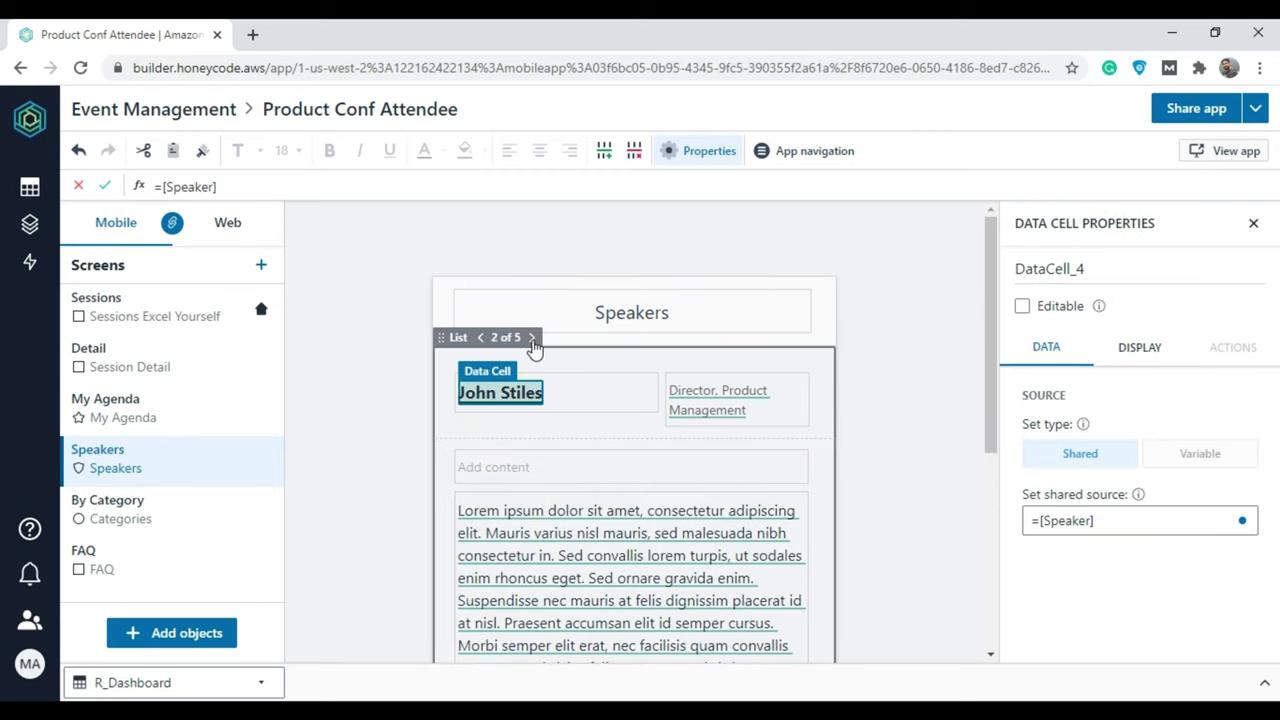
{"action": "left_click", "coordinate": [532, 340]}
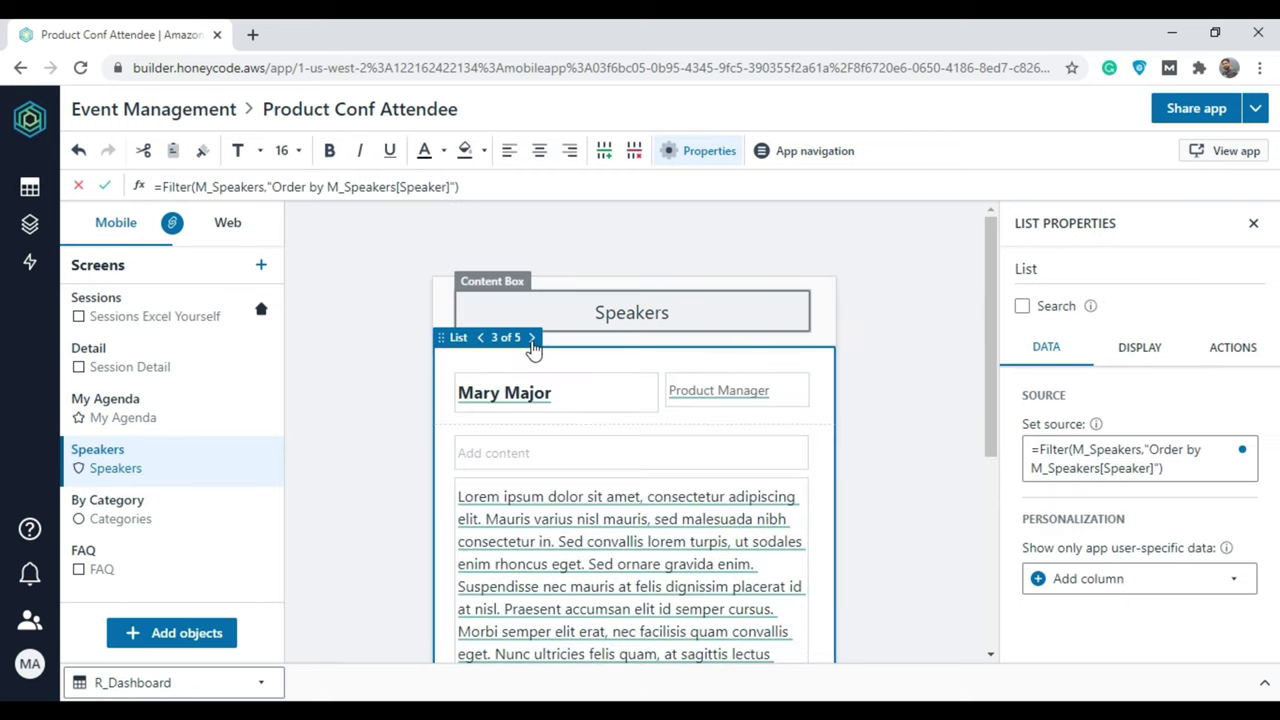
{"action": "left_click", "coordinate": [533, 345]}
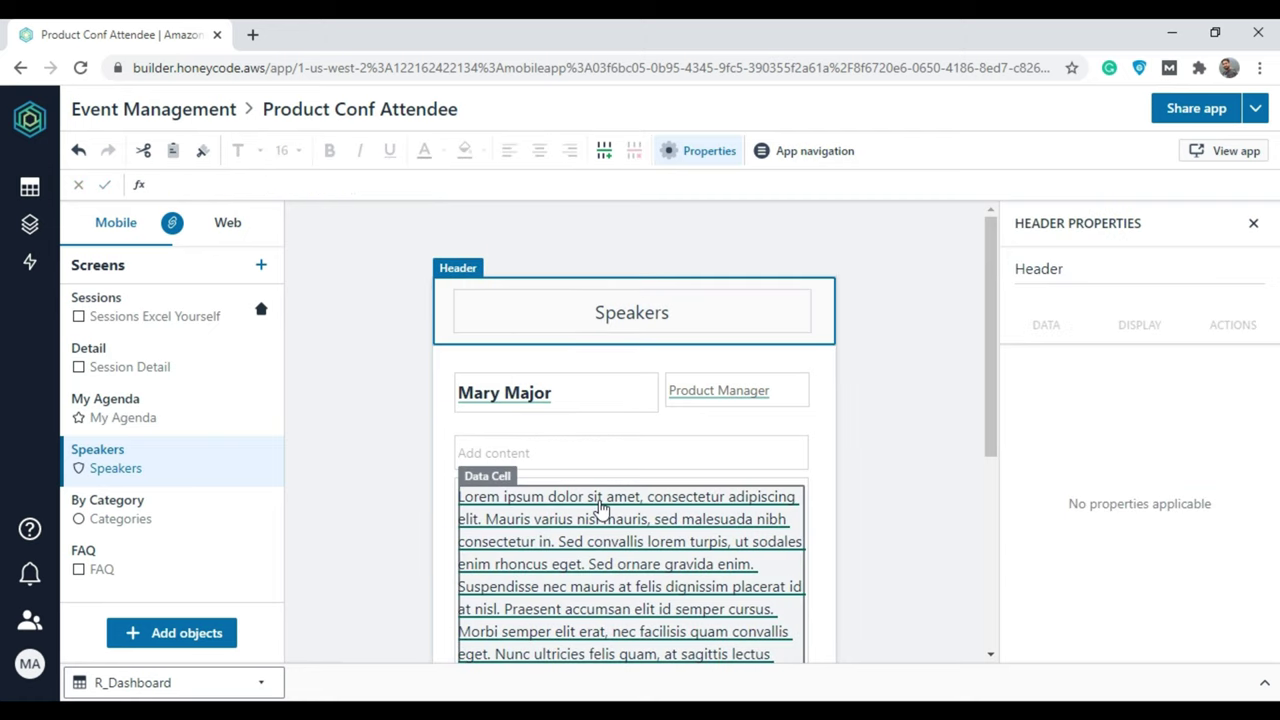
{"action": "scroll", "coordinate": [682, 442], "scroll_direction": "down", "scroll_amount": 1}
{"action": "left_click", "coordinate": [550, 297]}
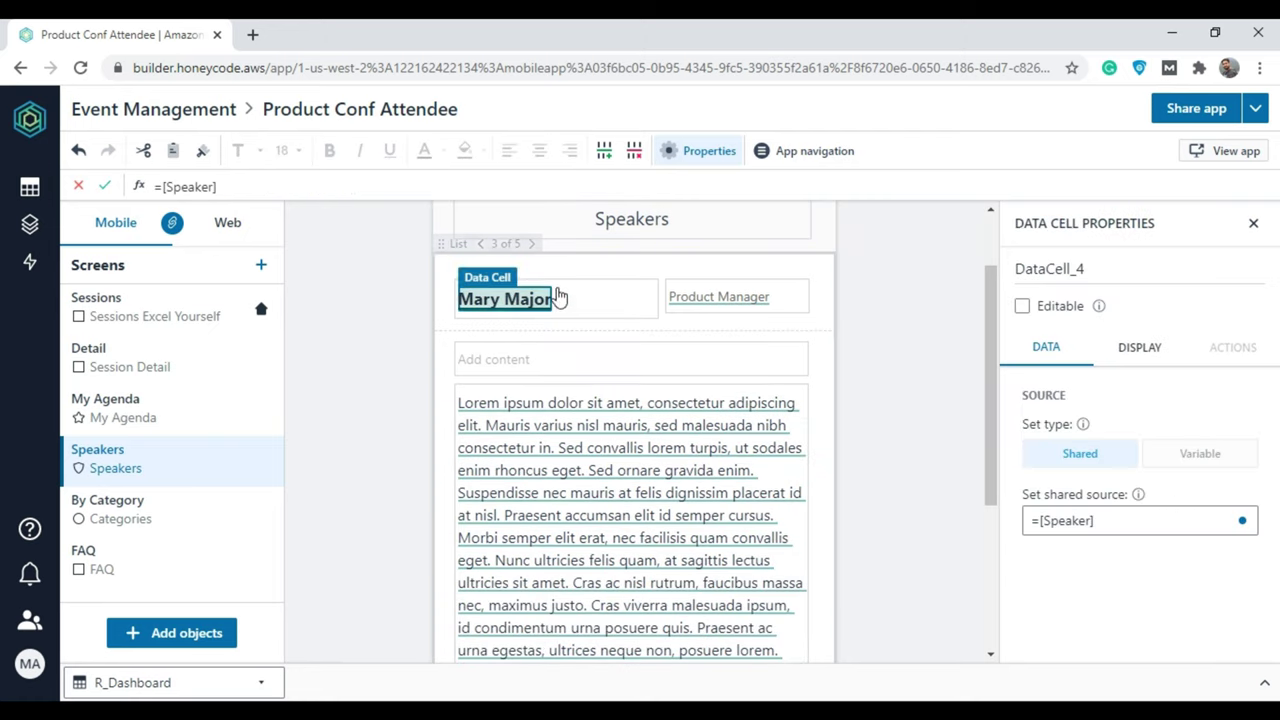
{"action": "left_click", "coordinate": [532, 244]}
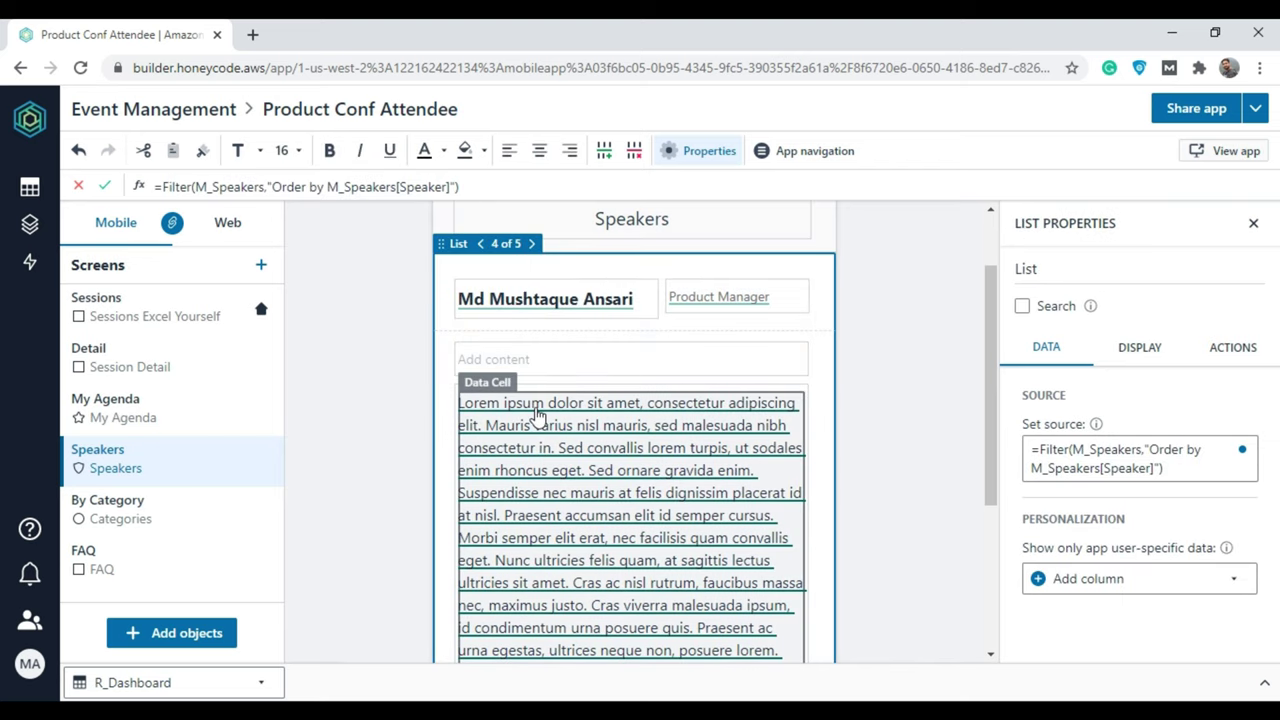
Replace the fourth speaker's placeholder biography with "Hello, I am" followed by the speaker's name.
{"action": "scroll", "coordinate": [571, 425], "scroll_direction": "down", "scroll_amount": 3}
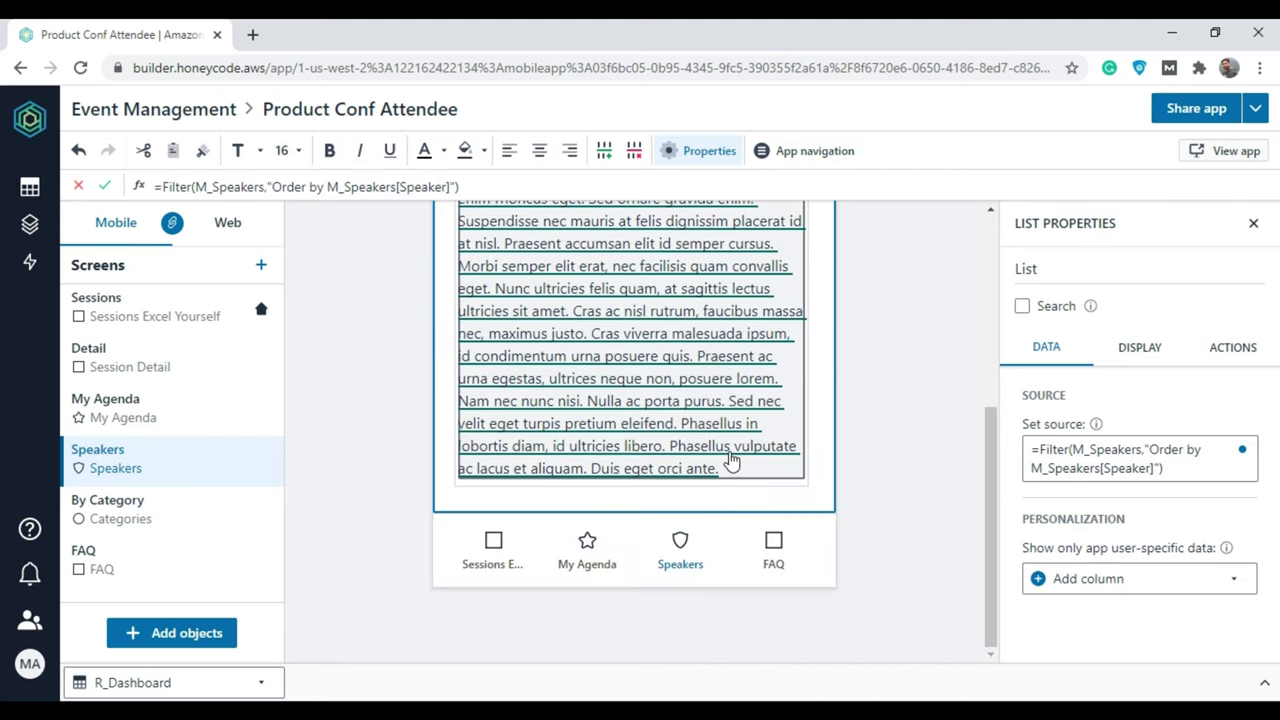
{"action": "left_click", "coordinate": [731, 460]}
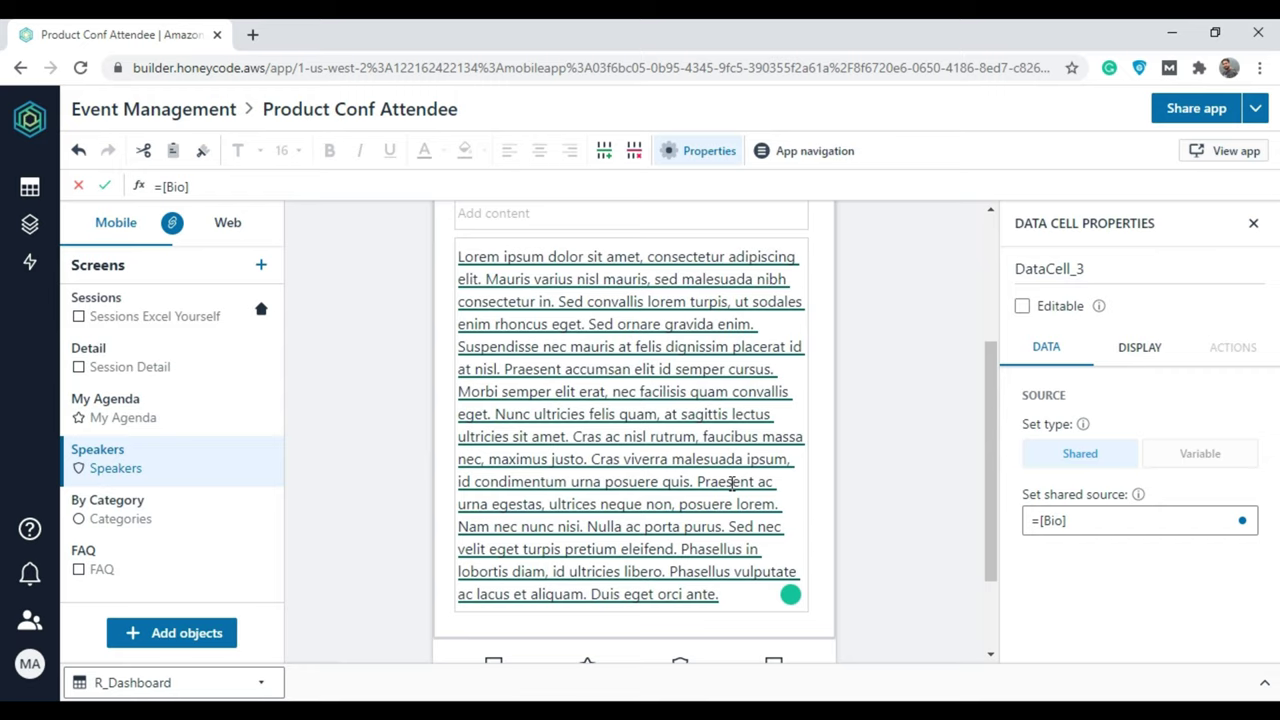
{"action": "key", "text": "ctrl+a"}
{"action": "key", "text": "Delete"}
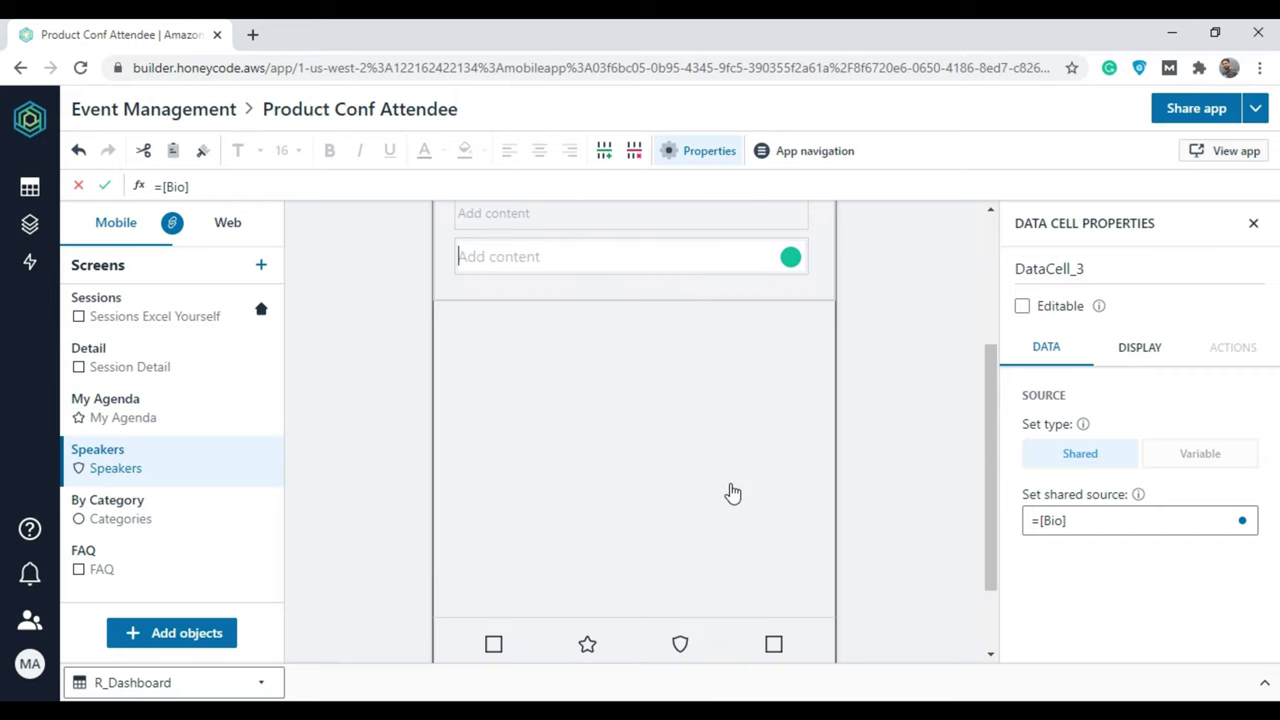
{"action": "type", "text": "Hello, Fr"}
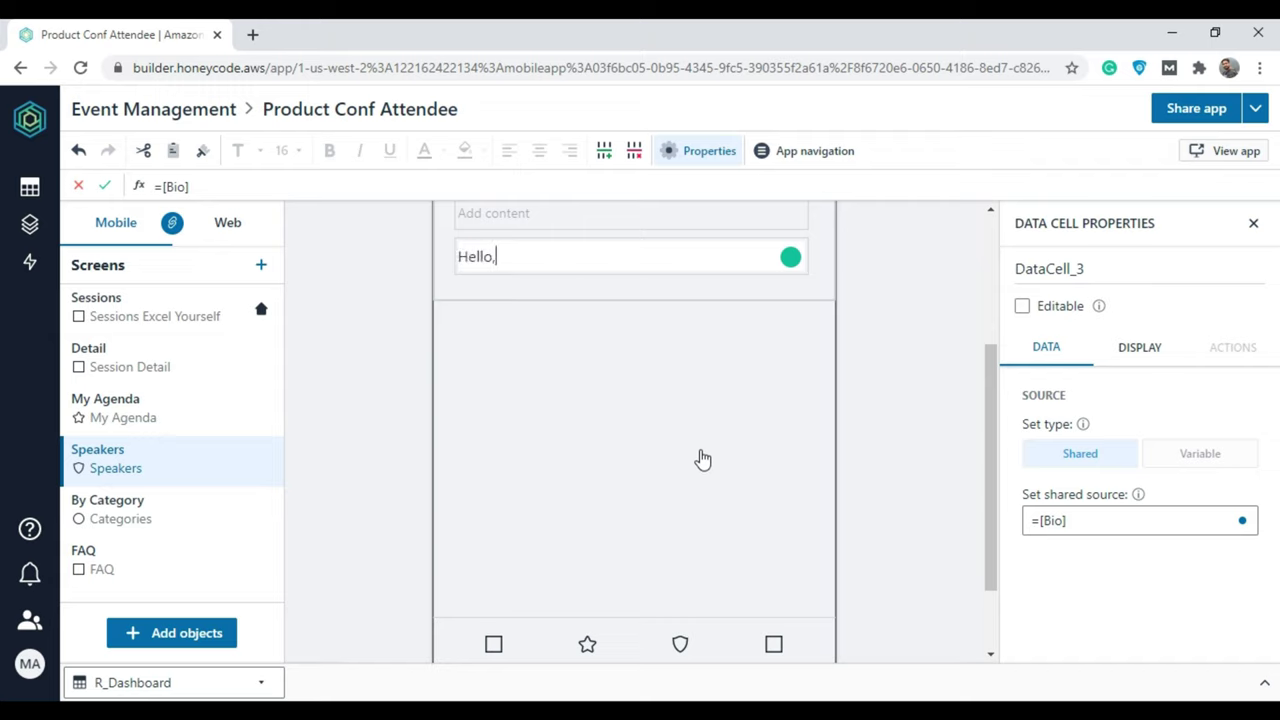
{"action": "key", "text": "BackSpace"}
{"action": "key", "text": "BackSpace"}
{"action": "type", "text": "I am mu"}
{"action": "key", "text": "BackSpace"}
{"action": "key", "text": "BackSpace"}
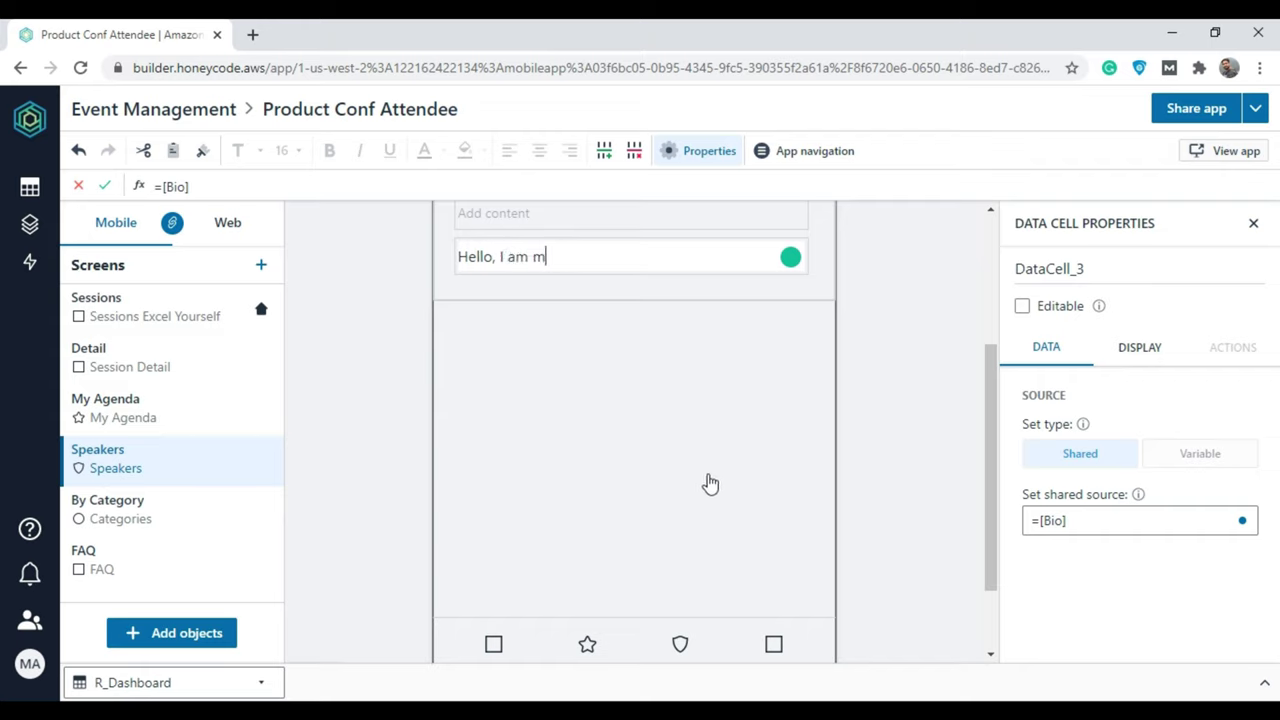
{"action": "type", "text": "Mushtaque Ansari."}
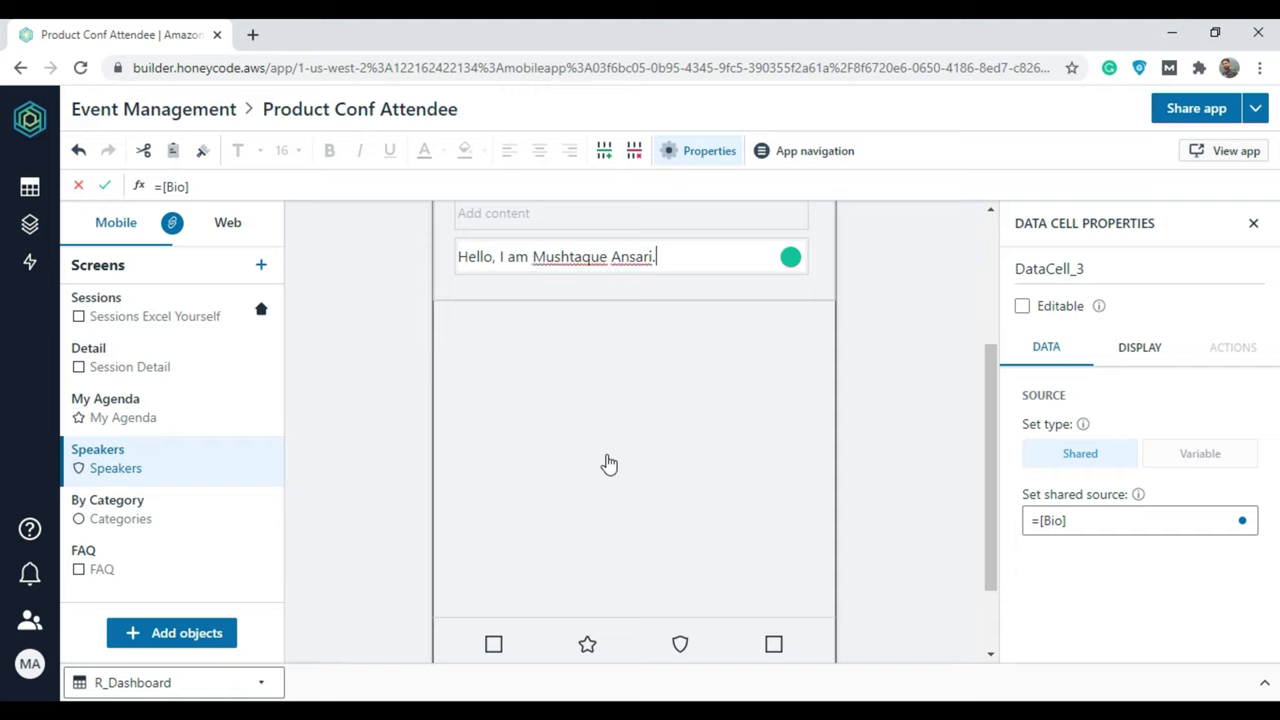
{"action": "left_click", "coordinate": [790, 445]}
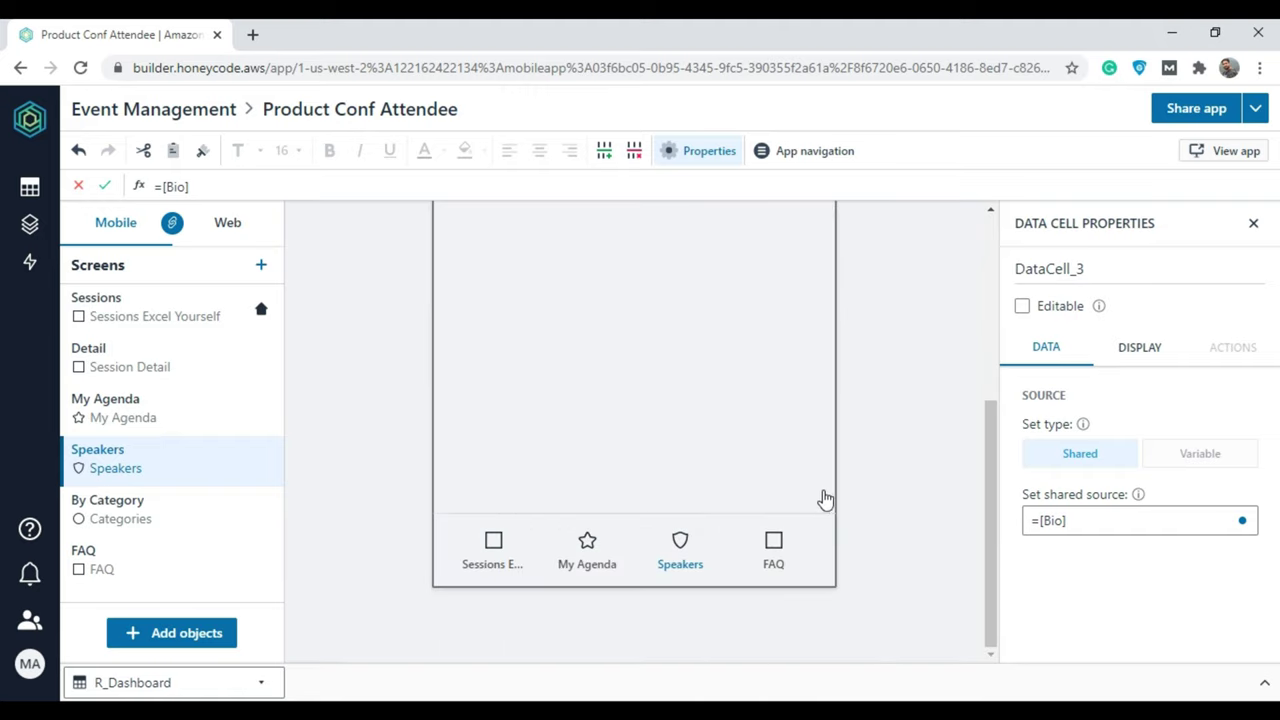
Look over the By Category screen and the FAQ screen with its contact details and questions.
{"action": "left_click", "coordinate": [115, 513]}
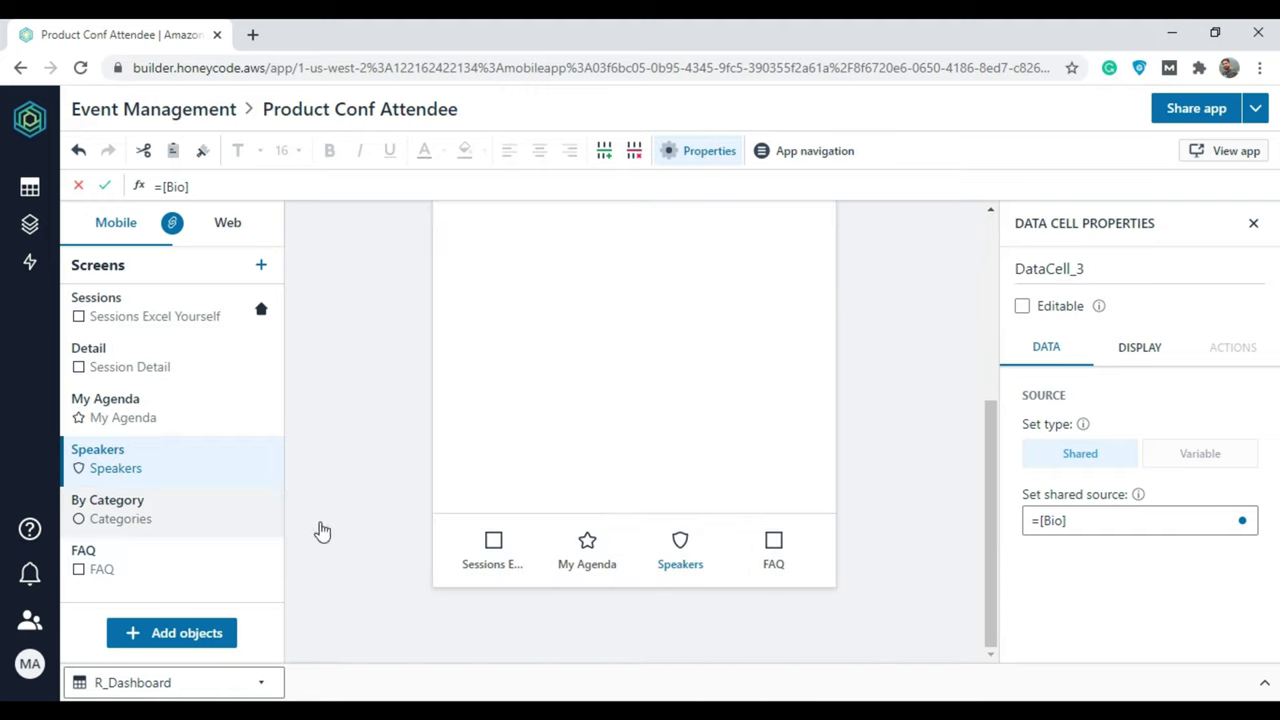
{"action": "scroll", "coordinate": [906, 520], "scroll_direction": "down", "scroll_amount": 5}
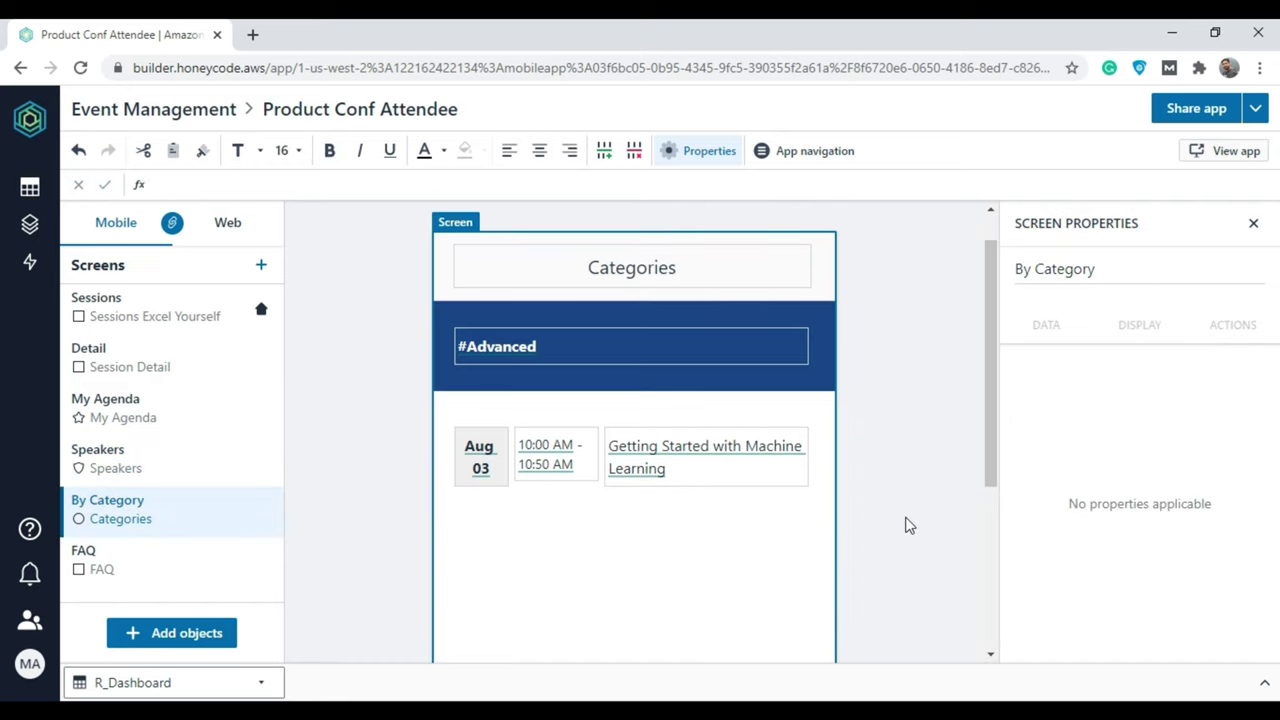
{"action": "scroll", "coordinate": [929, 580], "scroll_direction": "up", "scroll_amount": 5}
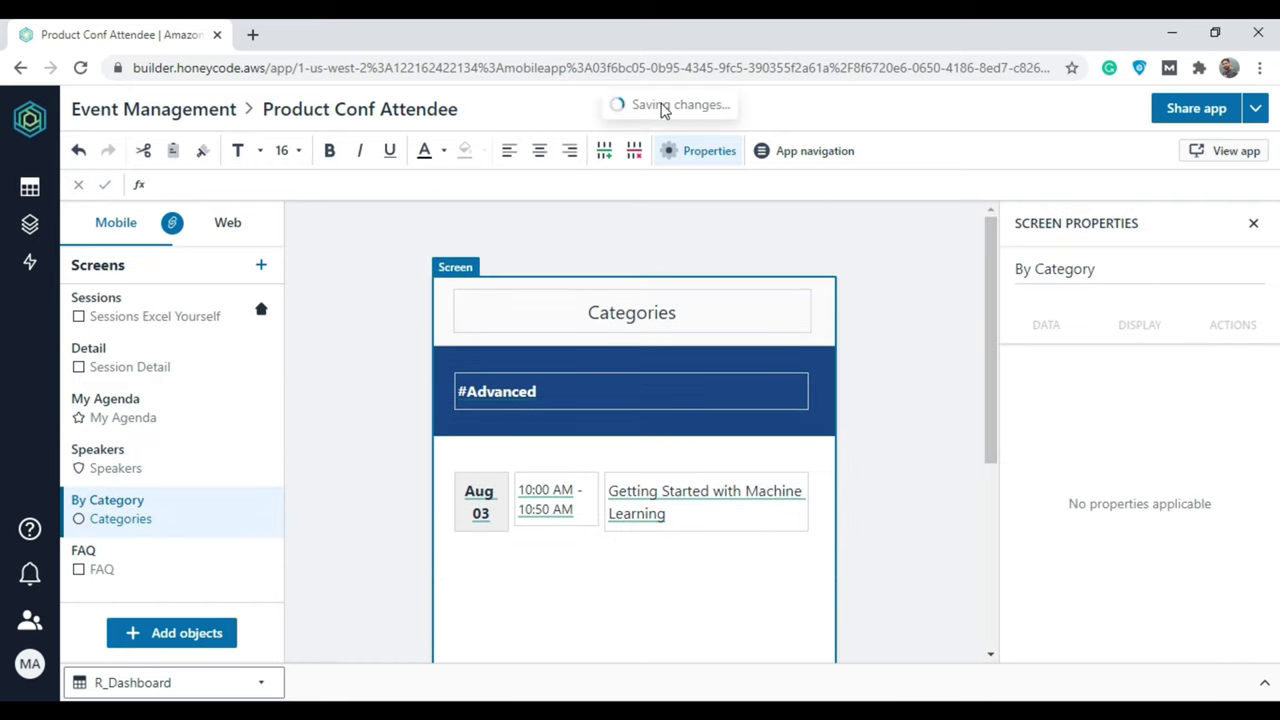
{"action": "scroll", "coordinate": [771, 474], "scroll_direction": "down", "scroll_amount": 2}
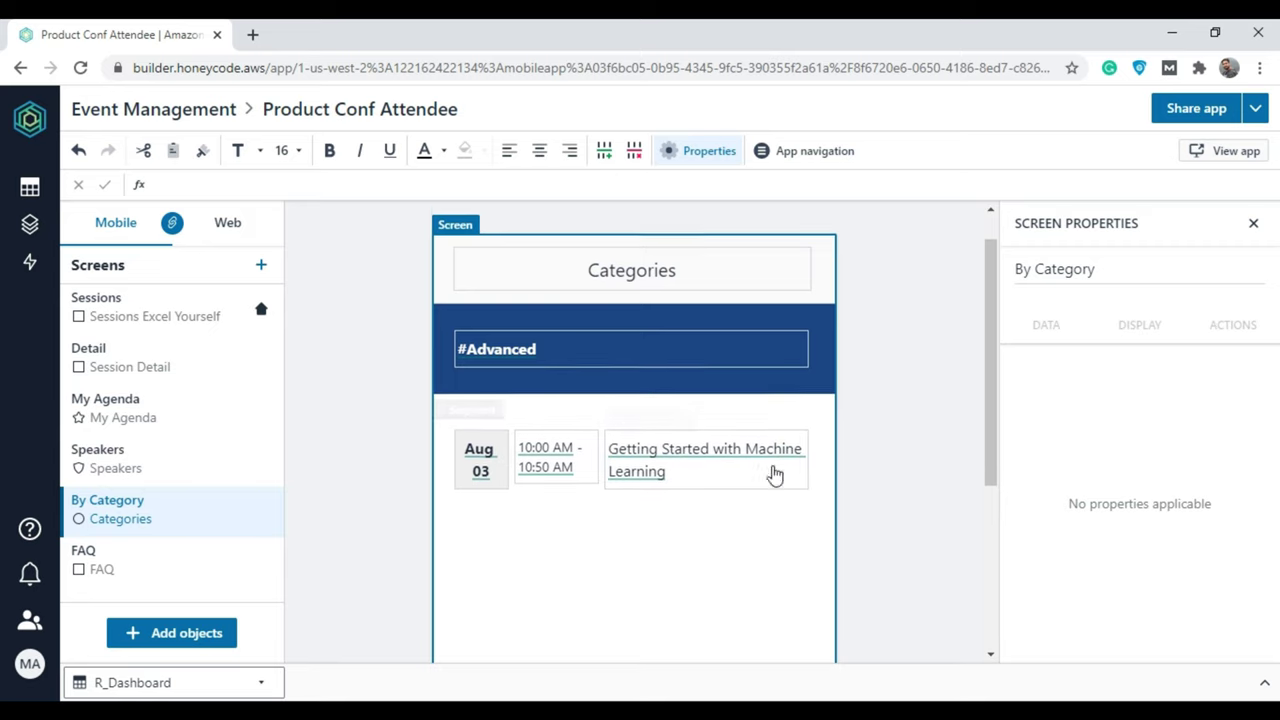
{"action": "left_click", "coordinate": [148, 567]}
{"action": "scroll", "coordinate": [777, 463], "scroll_direction": "down", "scroll_amount": 3}
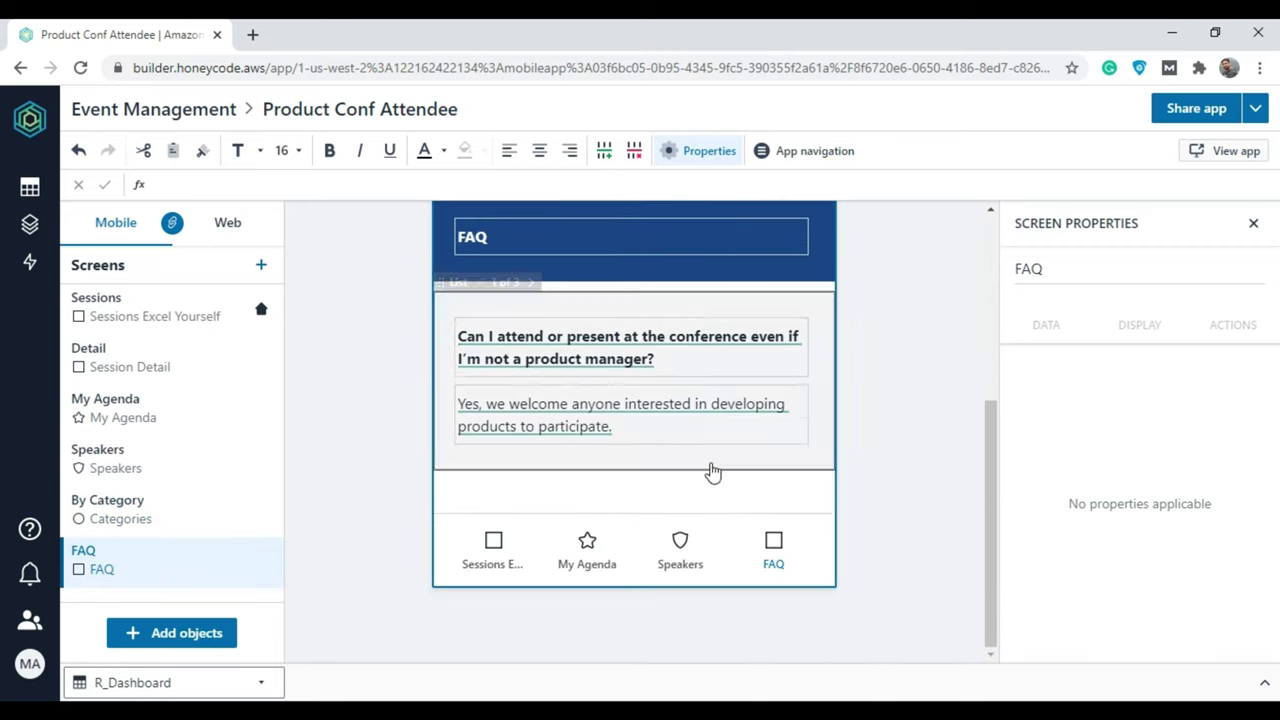
{"action": "scroll", "coordinate": [615, 428], "scroll_direction": "up", "scroll_amount": 5}
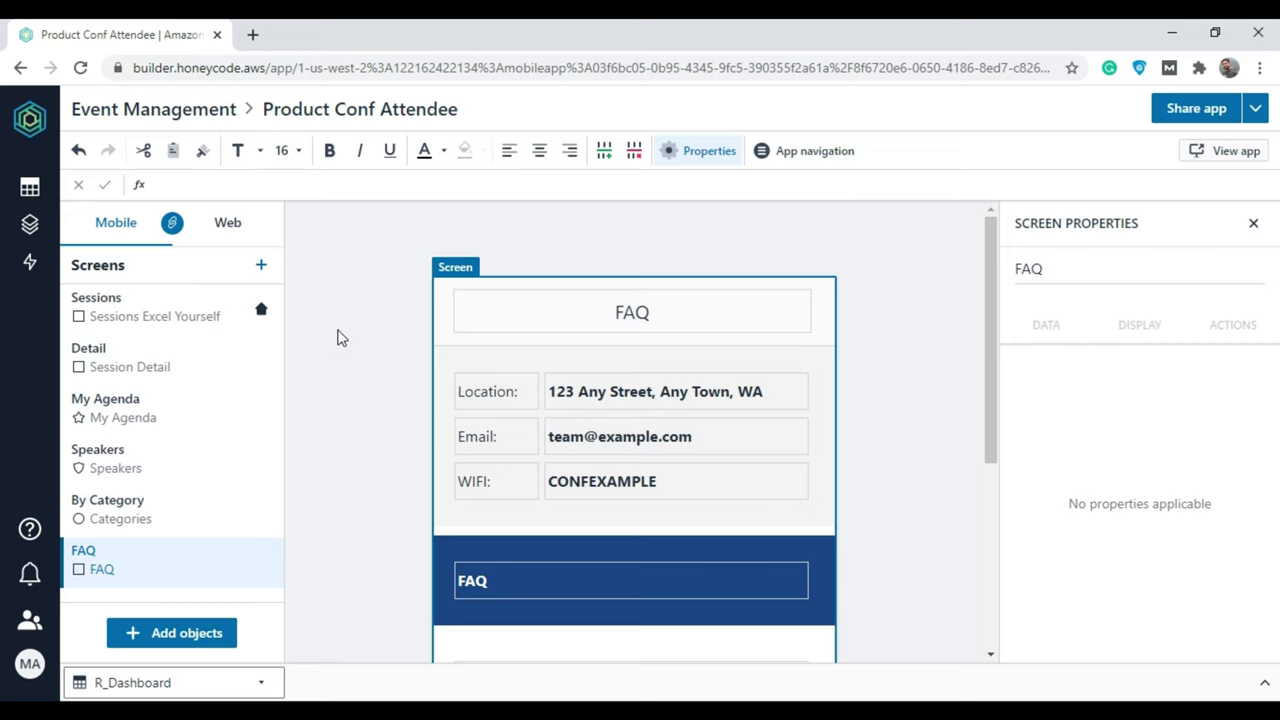
Switch the builder to the web layout and look over its Sessions screen.
{"action": "left_click", "coordinate": [248, 222]}
{"action": "scroll", "coordinate": [791, 449], "scroll_direction": "down", "scroll_amount": 4}
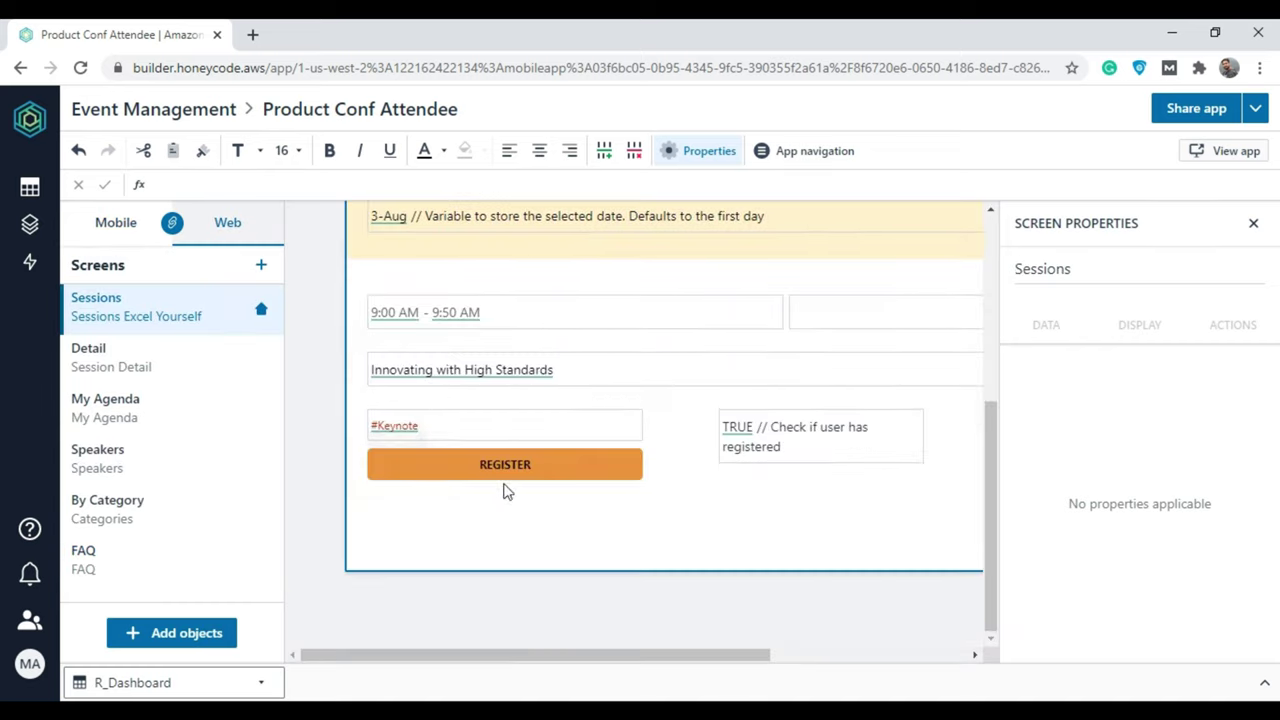
{"action": "scroll", "coordinate": [540, 470], "scroll_direction": "up", "scroll_amount": 4}
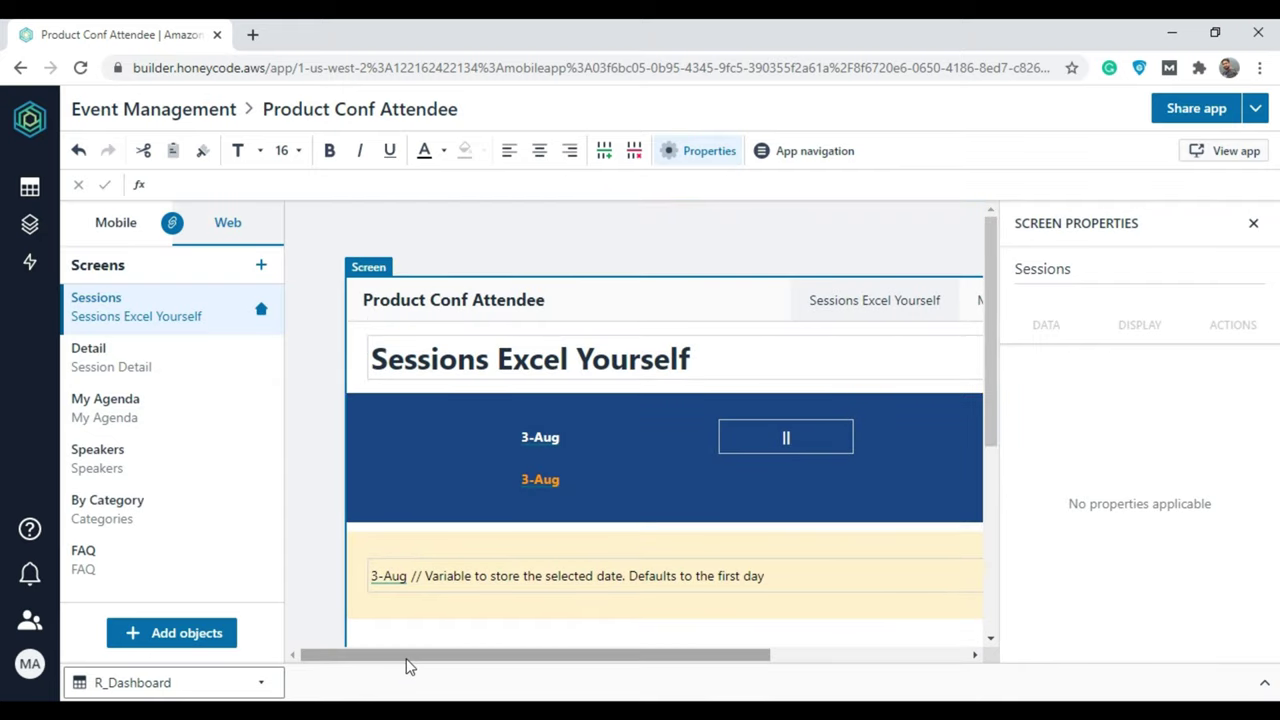
{"action": "left_click_drag", "start_coordinate": [403, 660], "coordinate": [104, 640]}
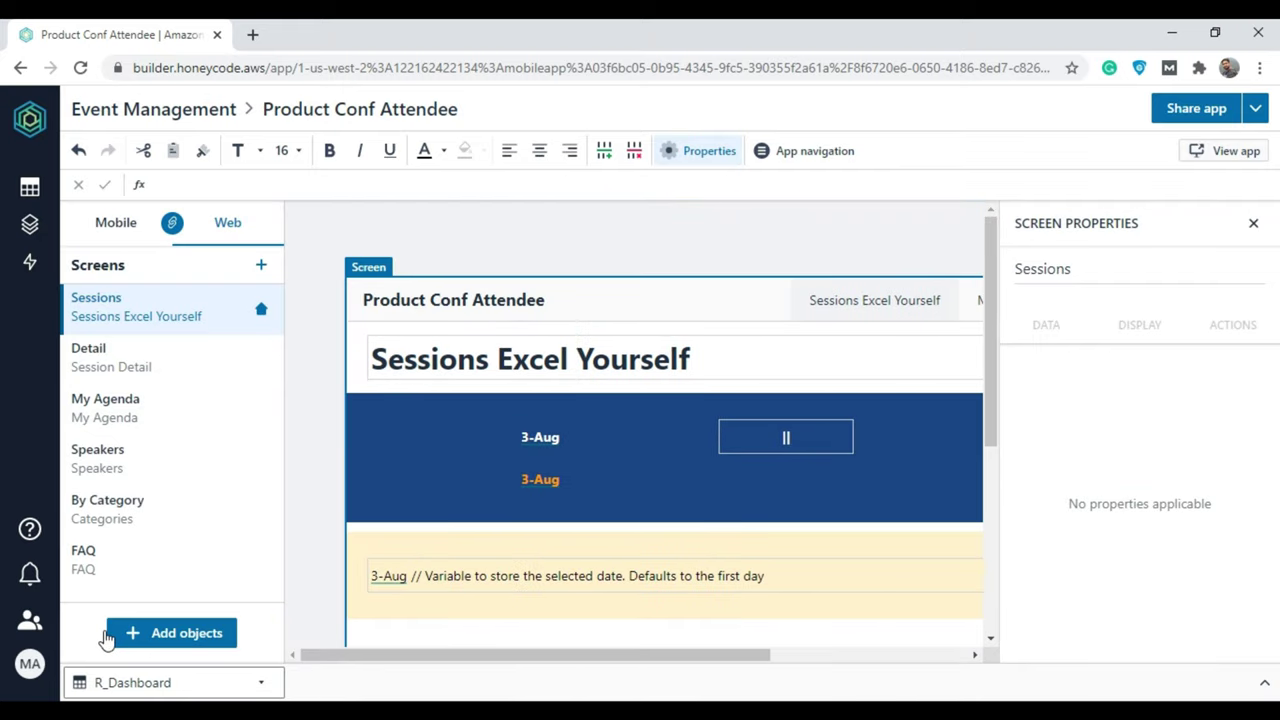
Return the builder to the mobile layout, then view the running app and look over its My Agenda, Speakers and Sessions pages.
{"action": "left_click", "coordinate": [114, 224]}
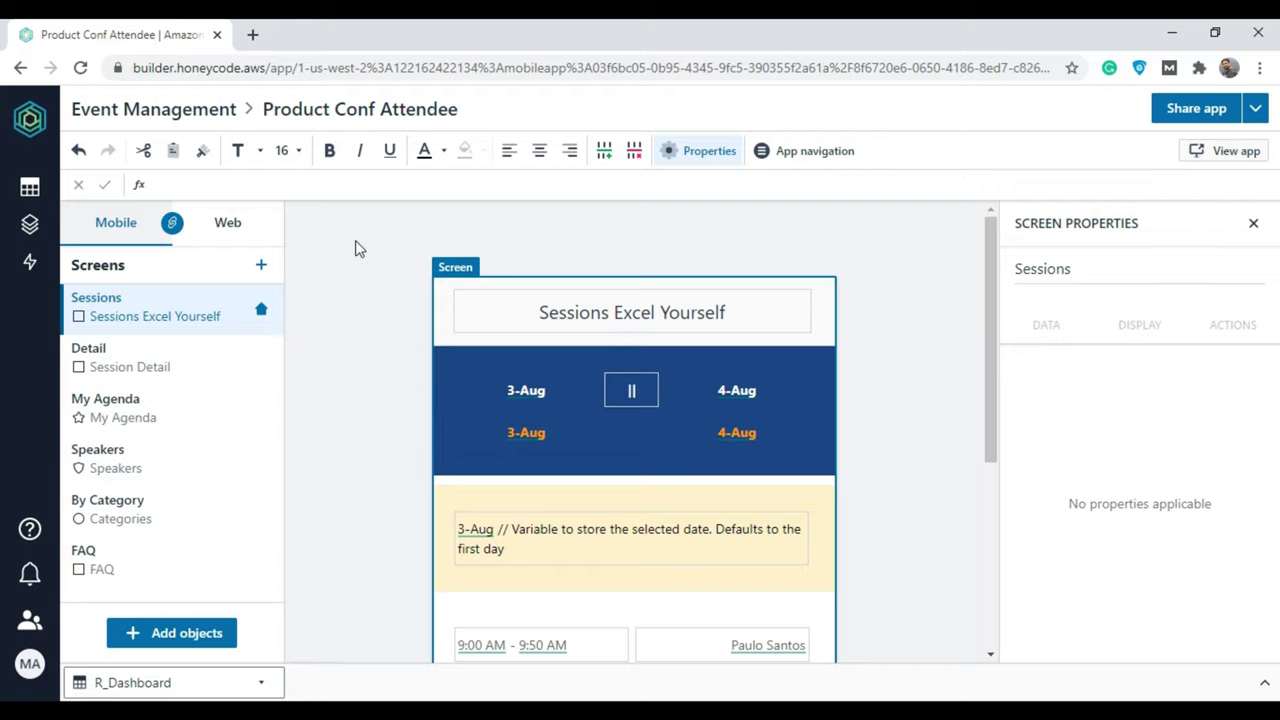
{"action": "left_click", "coordinate": [1212, 156]}
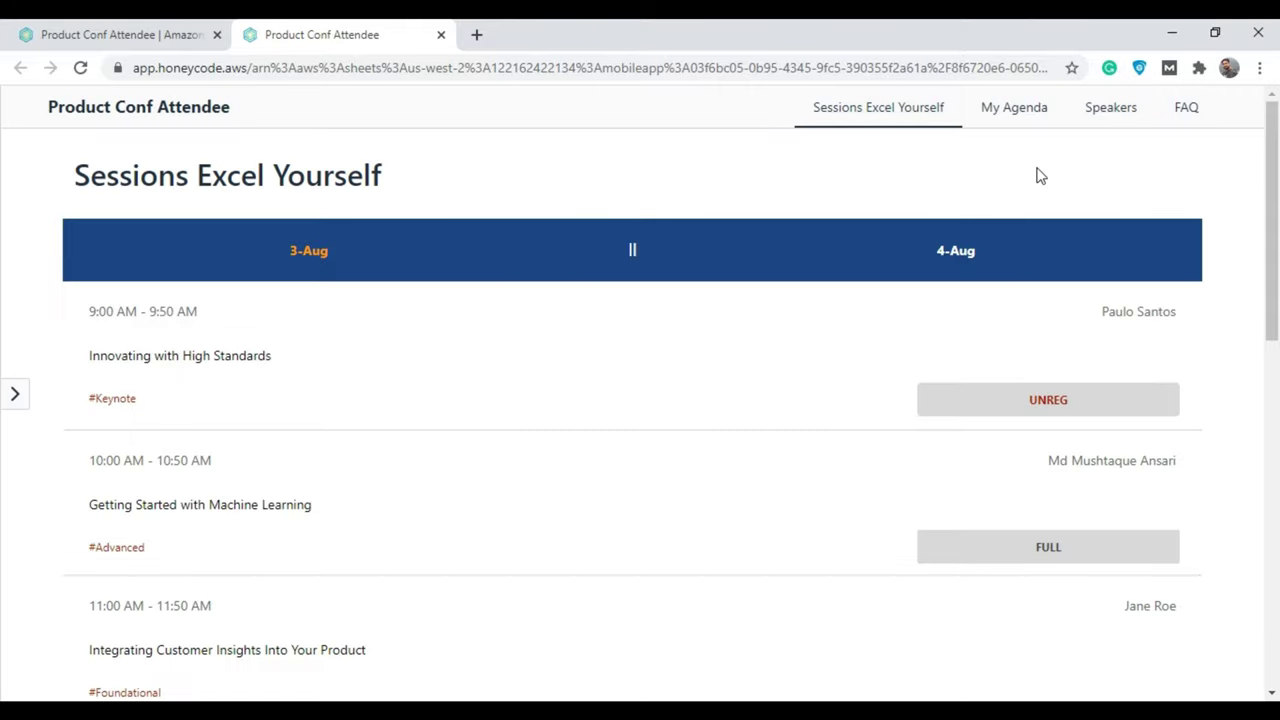
{"action": "left_click", "coordinate": [1012, 112]}
{"action": "left_click", "coordinate": [1092, 118]}
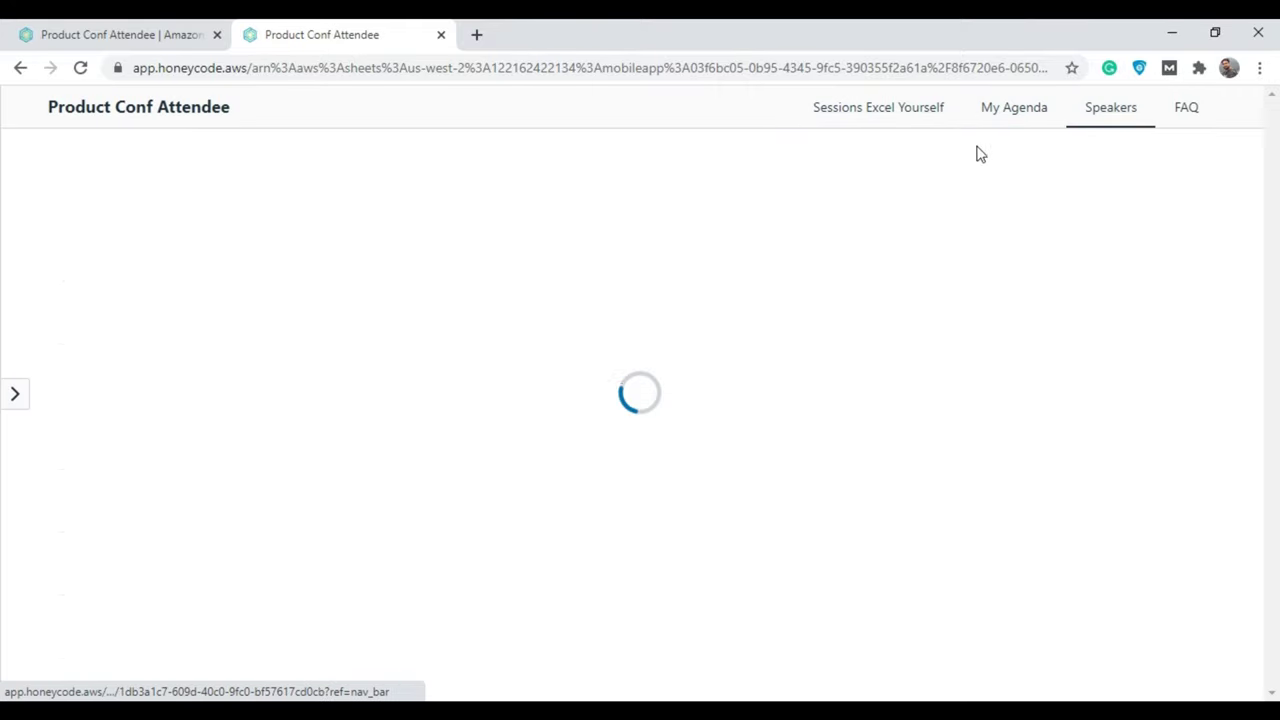
{"action": "left_click", "coordinate": [877, 117]}
{"action": "scroll", "coordinate": [367, 532], "scroll_direction": "down", "scroll_amount": 5}
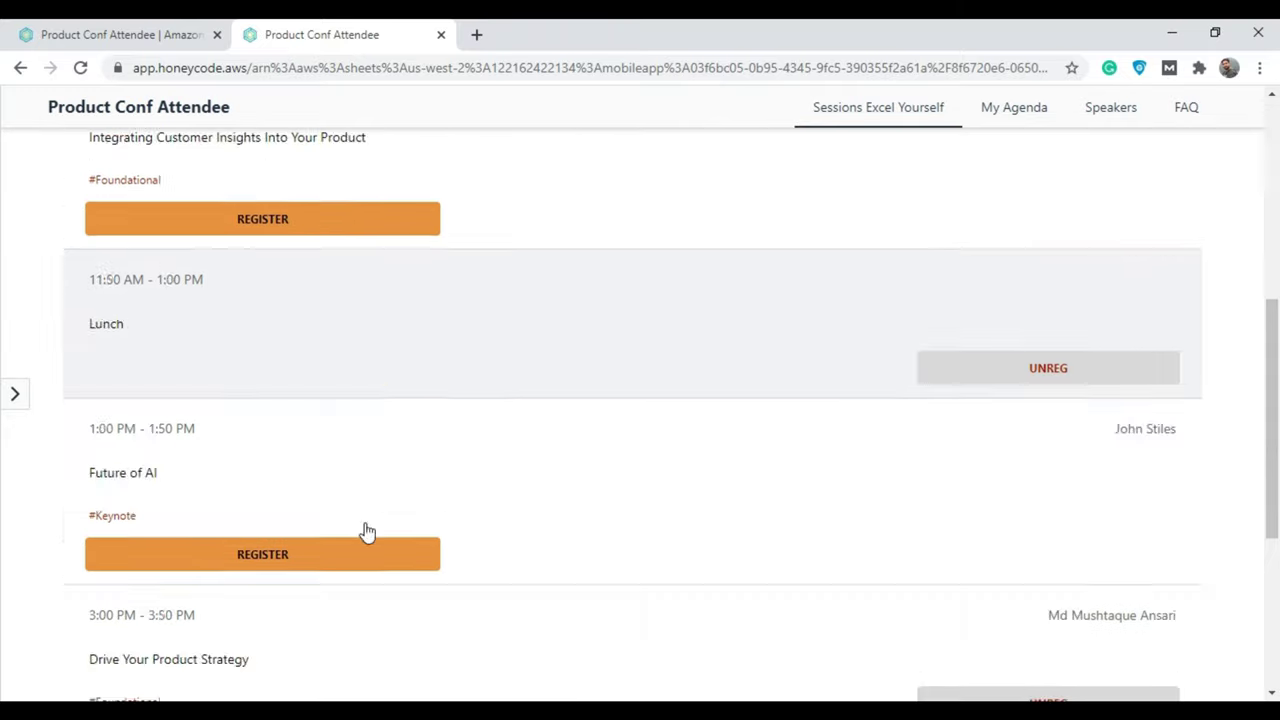
{"action": "scroll", "coordinate": [340, 515], "scroll_direction": "up", "scroll_amount": 5}
Back in the builder, check the app's sharing settings without changing them and look over the mobile Sessions screen.
{"action": "left_click", "coordinate": [40, 32]}
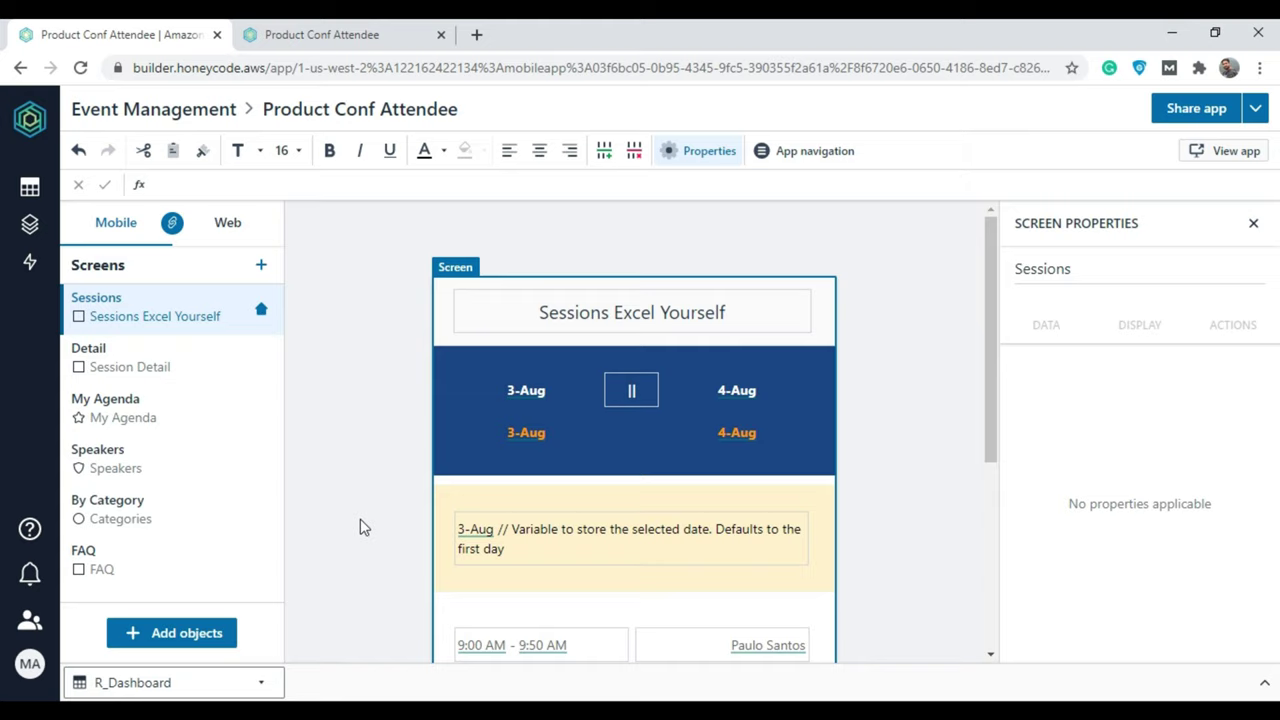
{"action": "left_click", "coordinate": [1195, 112]}
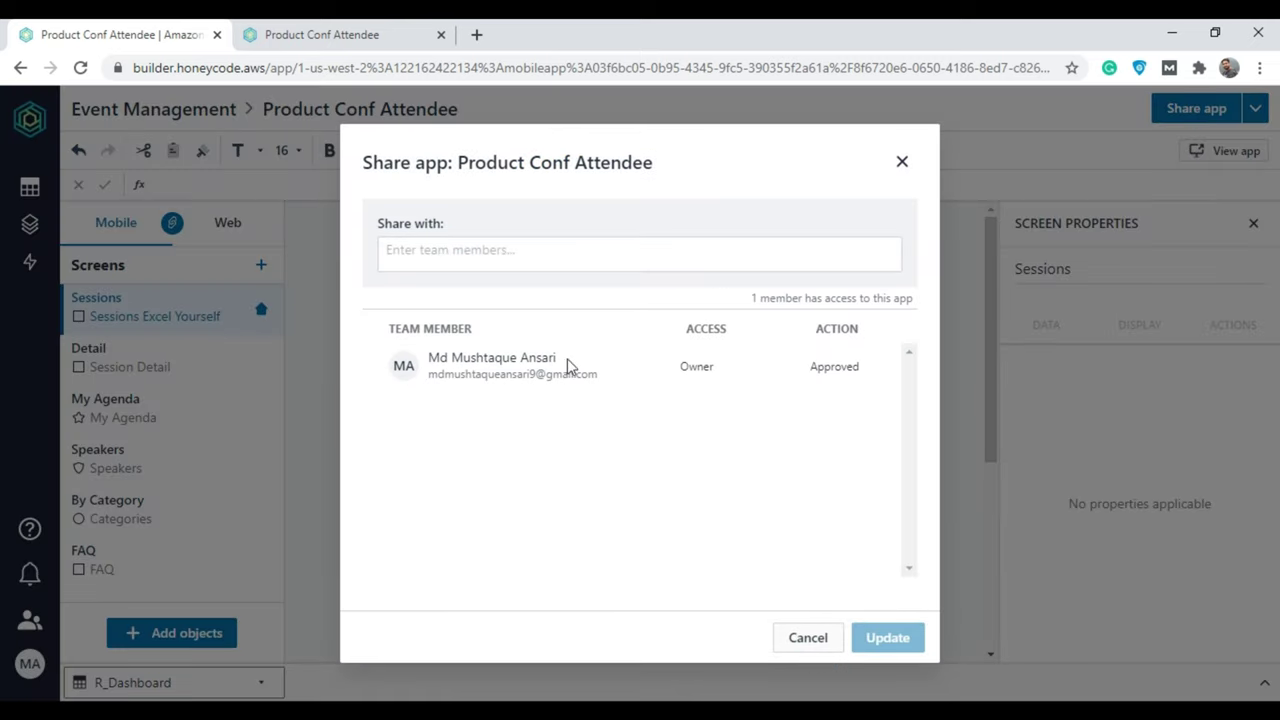
{"action": "left_click", "coordinate": [815, 640]}
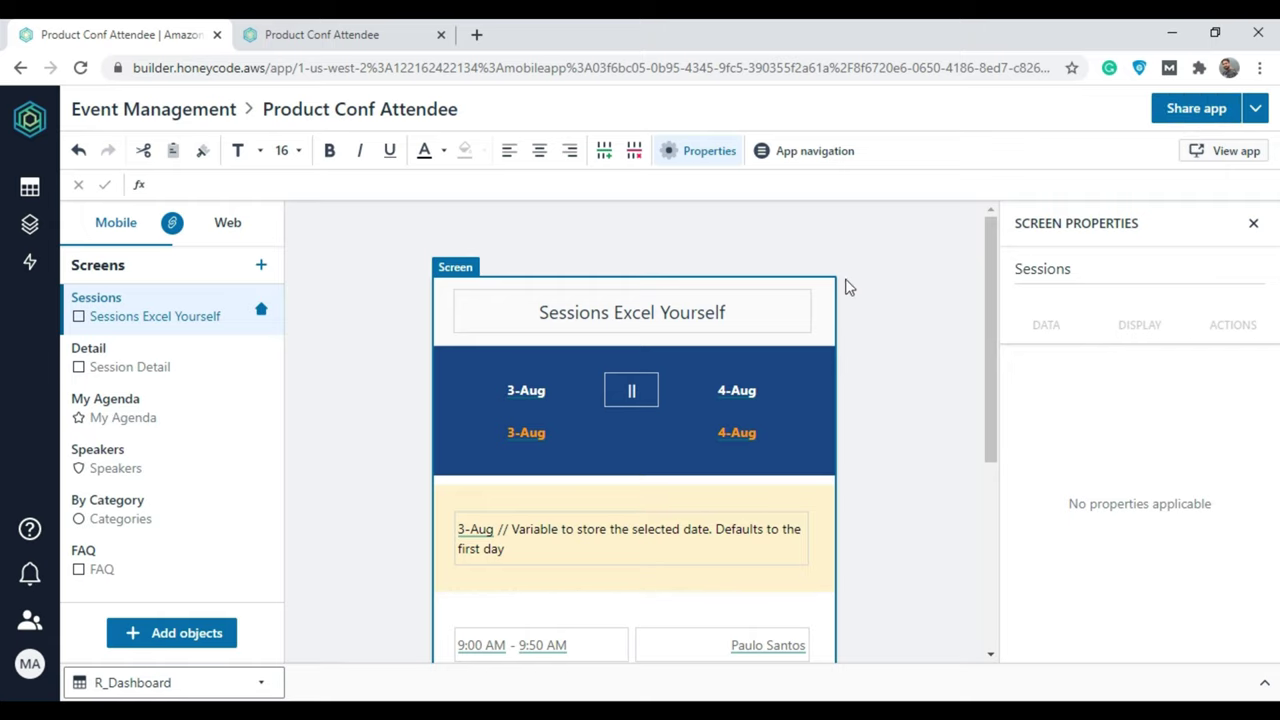
{"action": "left_click_drag", "start_coordinate": [994, 266], "coordinate": [957, 507]}
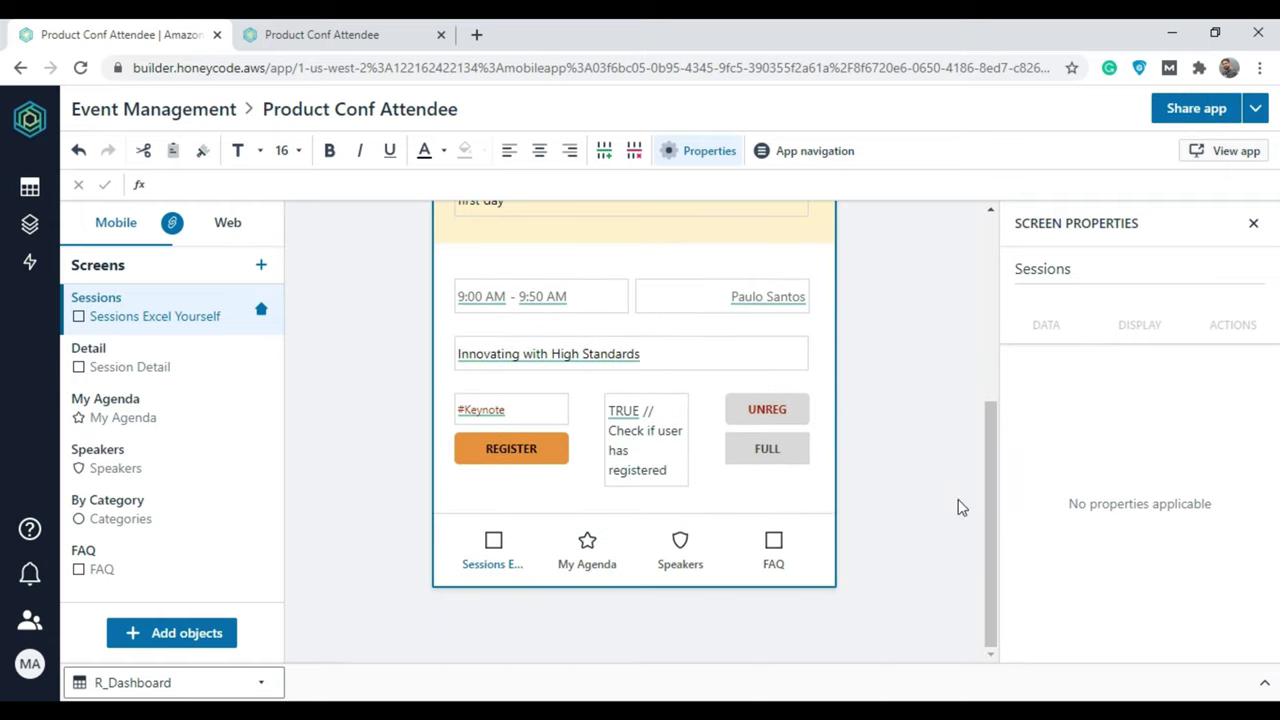
{"action": "left_click", "coordinate": [1255, 218]}
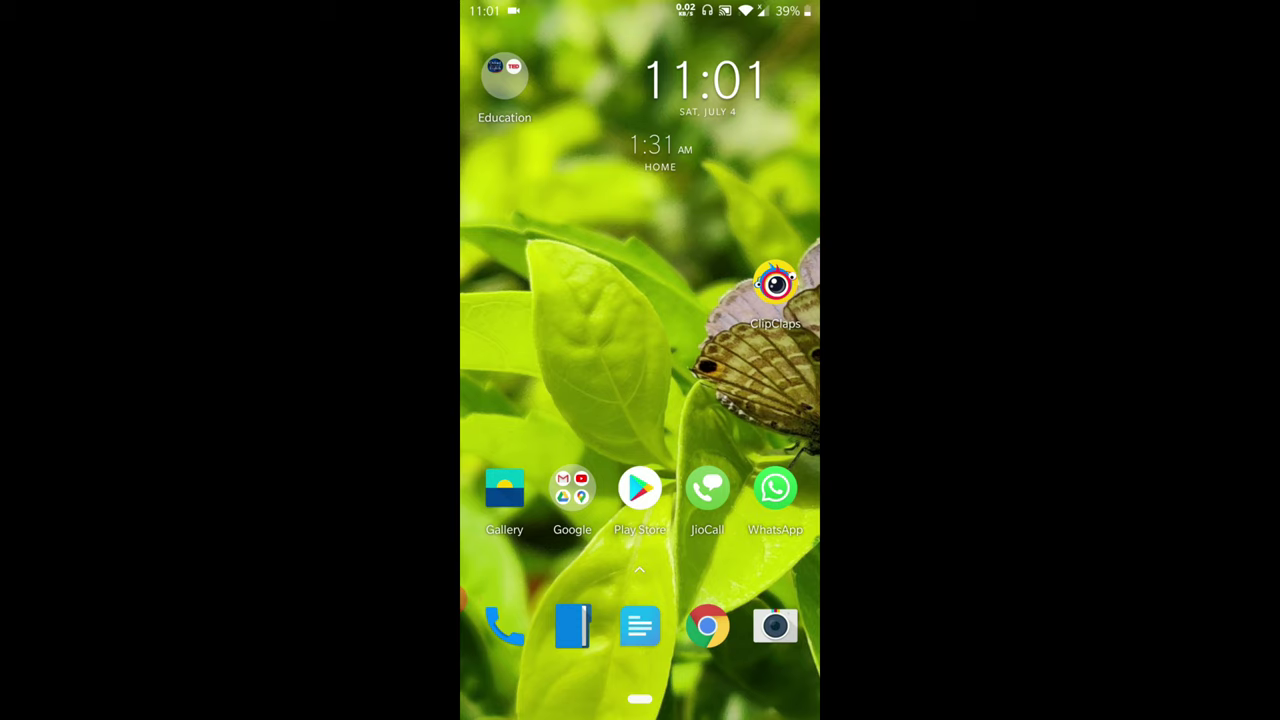
On the phone, search Google Play for "honeycode app" and open the Amazon Honeycode listing.
{"action": "left_click", "coordinate": [640, 488]}
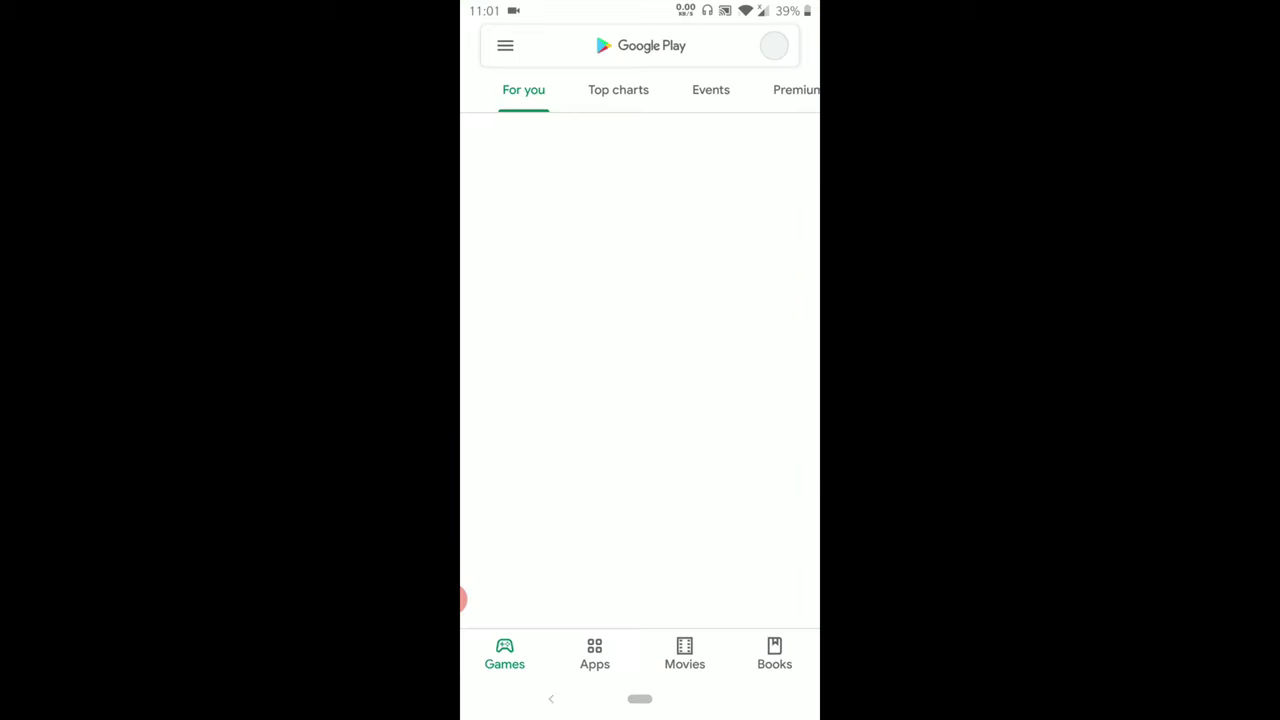
{"action": "left_click", "coordinate": [640, 45]}
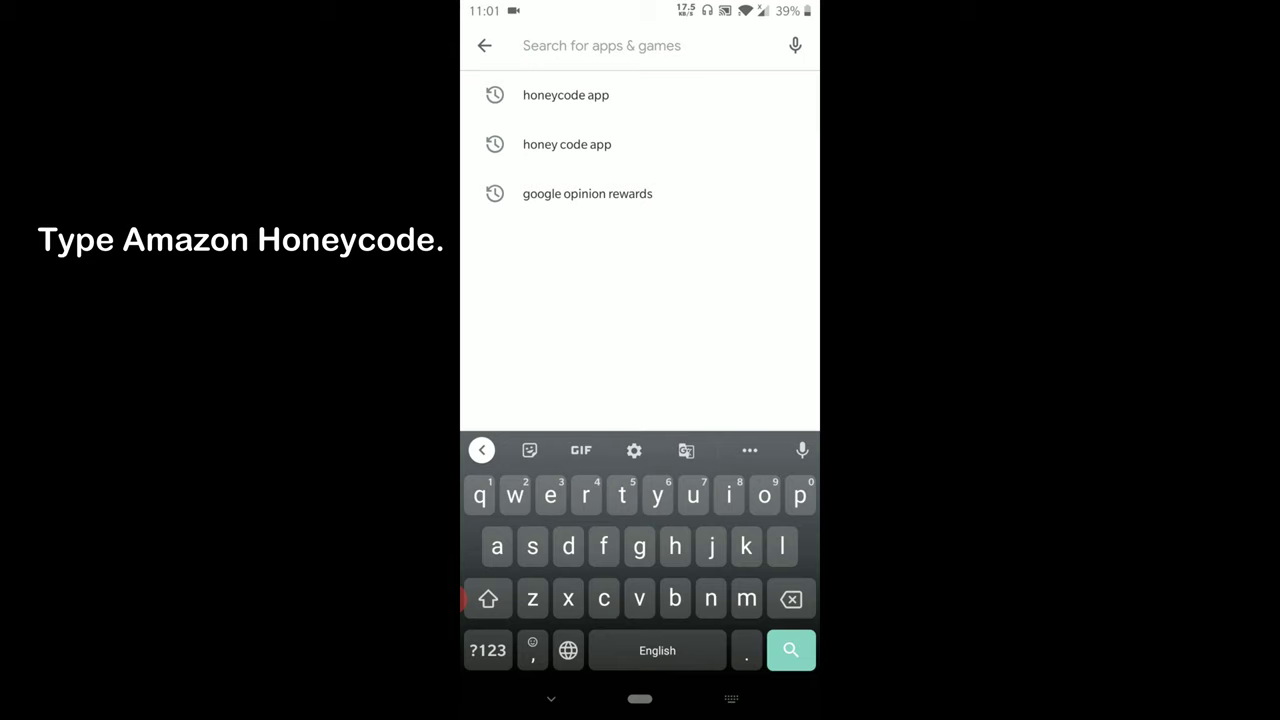
{"action": "left_click", "coordinate": [566, 95]}
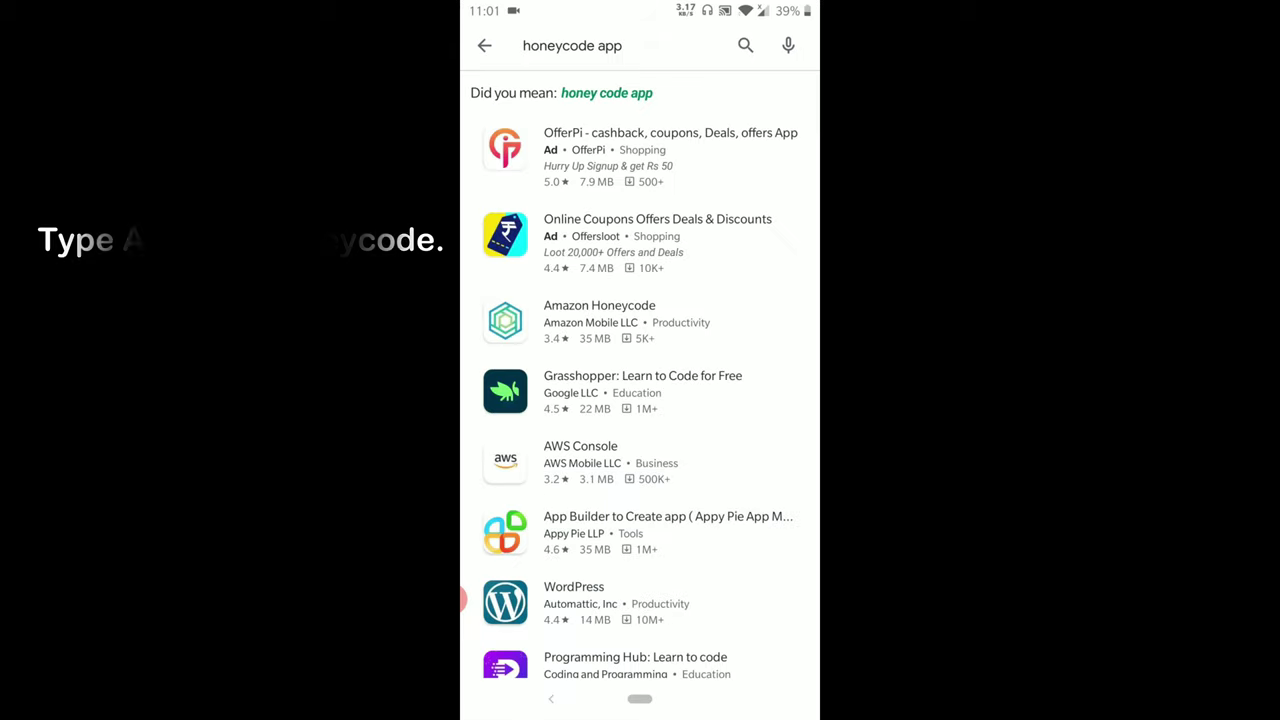
{"action": "left_click", "coordinate": [600, 320]}
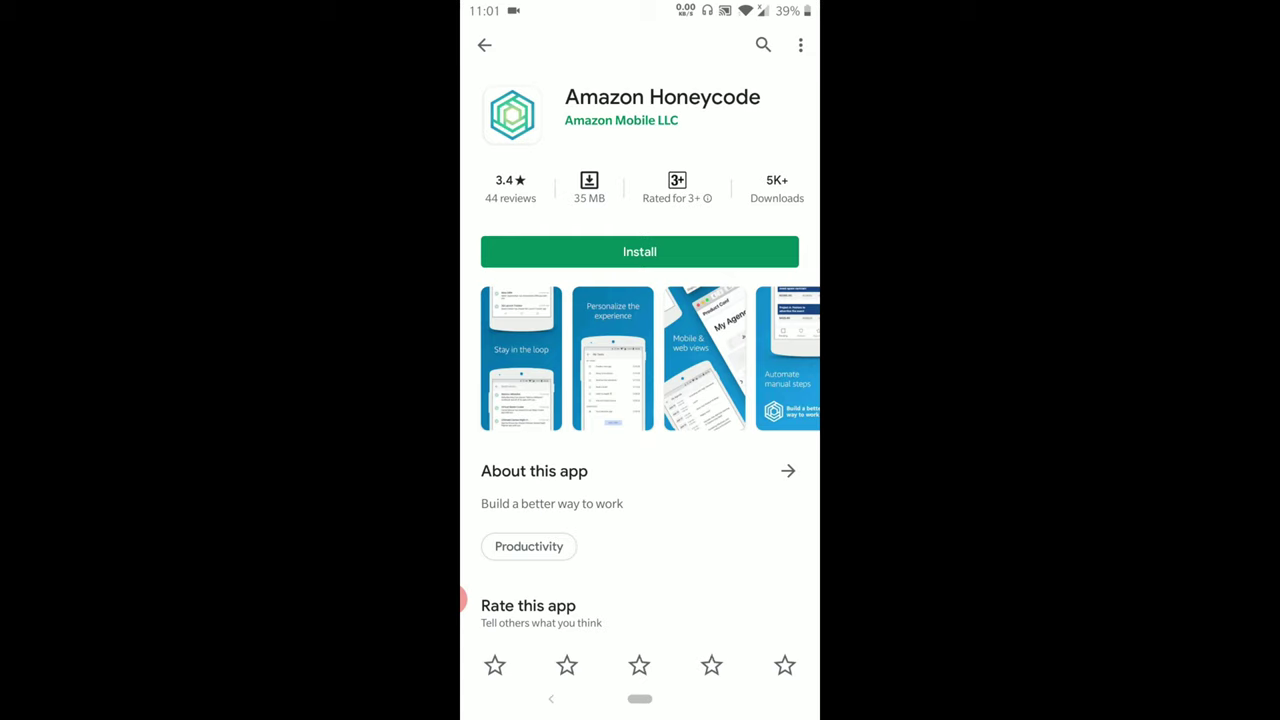
Look over the Amazon Honeycode store page, then install the app and launch it.
{"action": "scroll", "coordinate": [640, 400], "scroll_direction": "down", "scroll_amount": 2}
{"action": "scroll", "coordinate": [640, 400], "scroll_direction": "up", "scroll_amount": 2}
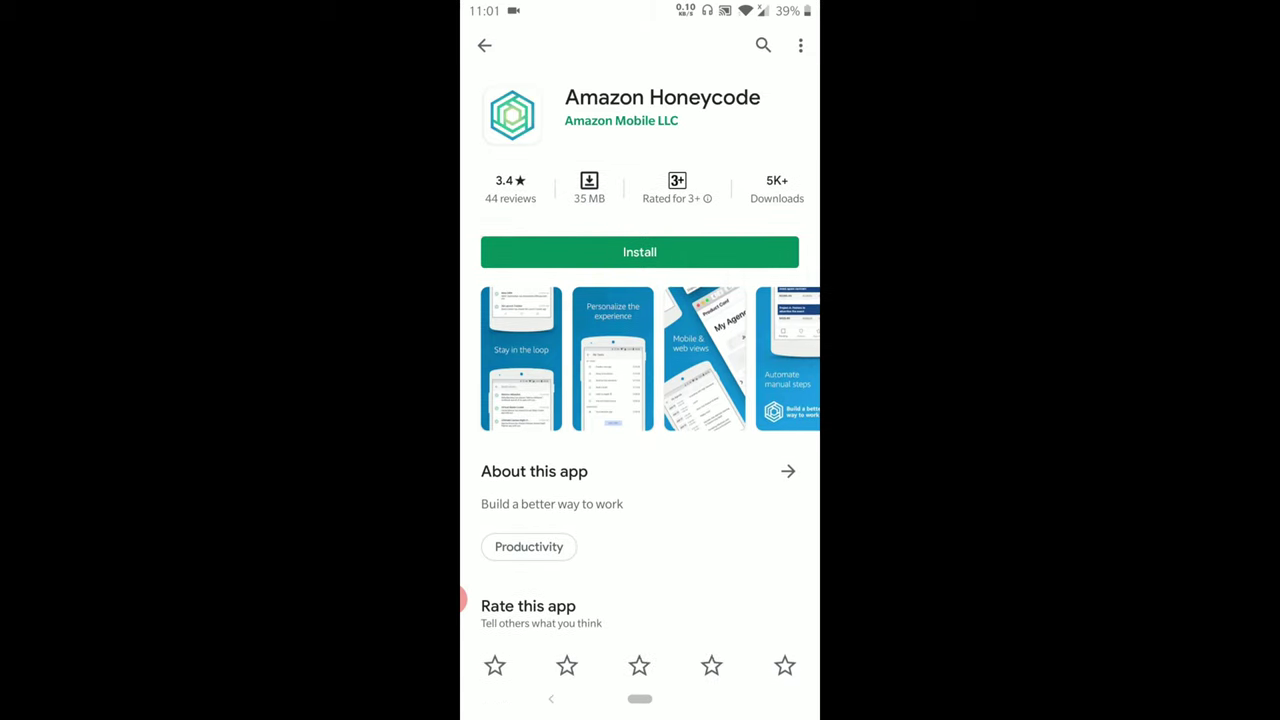
{"action": "left_click", "coordinate": [640, 252]}
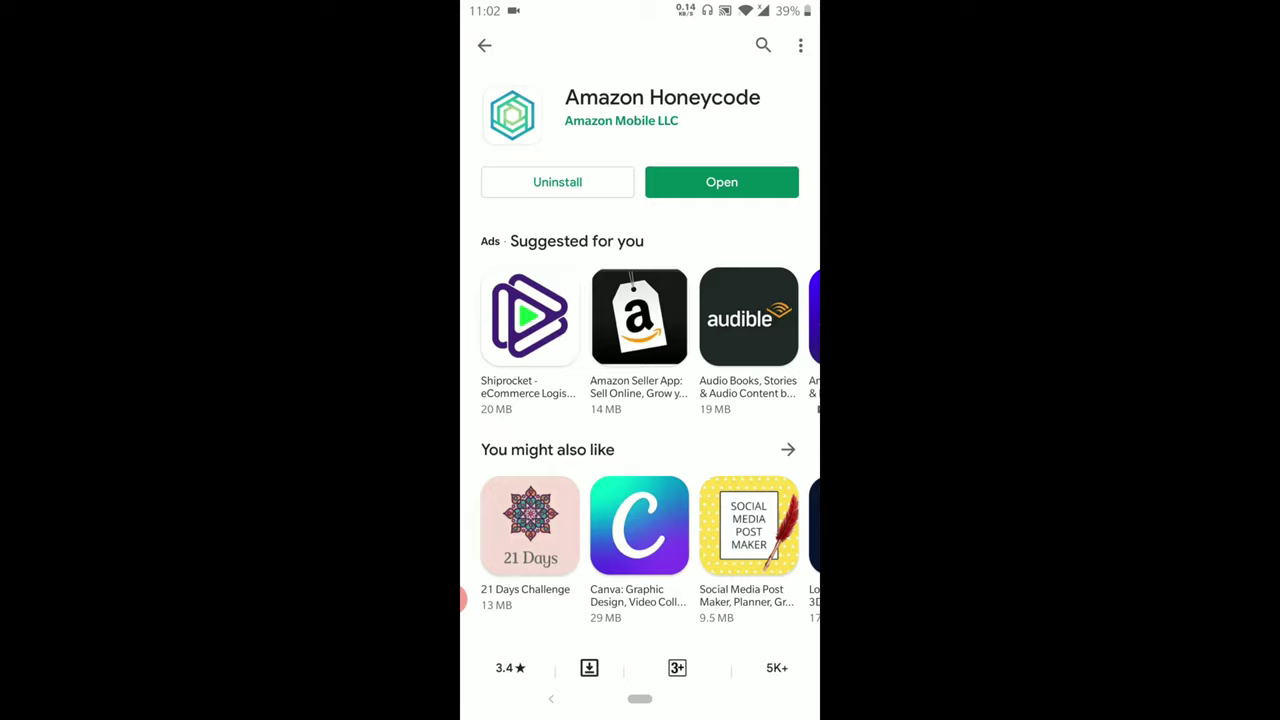
{"action": "left_click", "coordinate": [721, 182]}
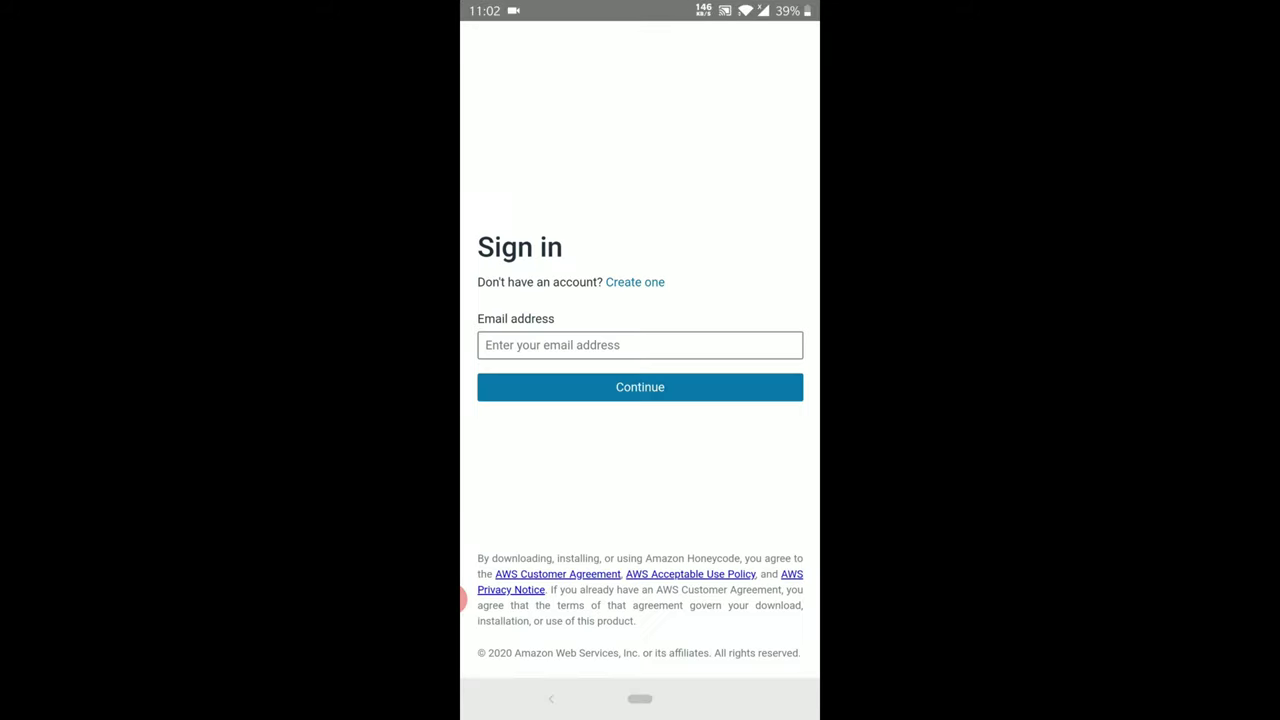
Enter the account's email address in the Honeycode sign-in form and continue to the password field.
{"action": "left_click", "coordinate": [640, 345]}
{"action": "type", "text": "mdm"}
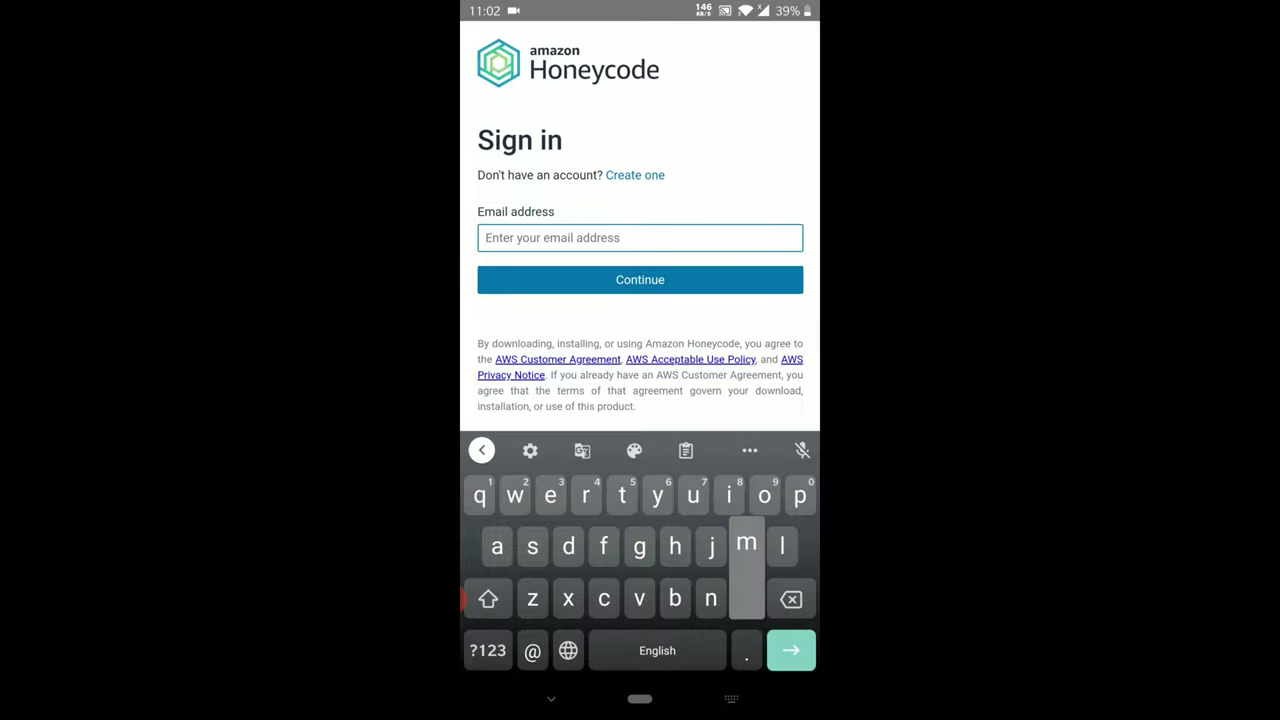
{"action": "left_click", "coordinate": [638, 449]}
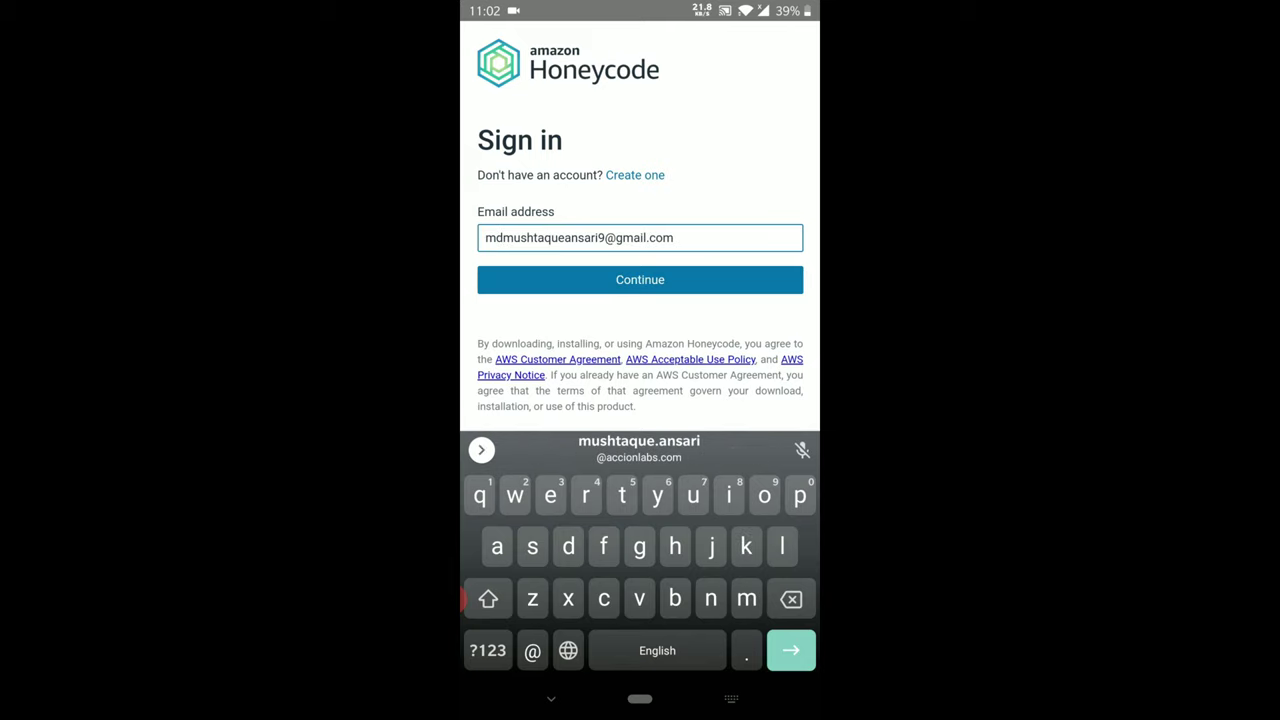
{"action": "key", "text": "Return"}
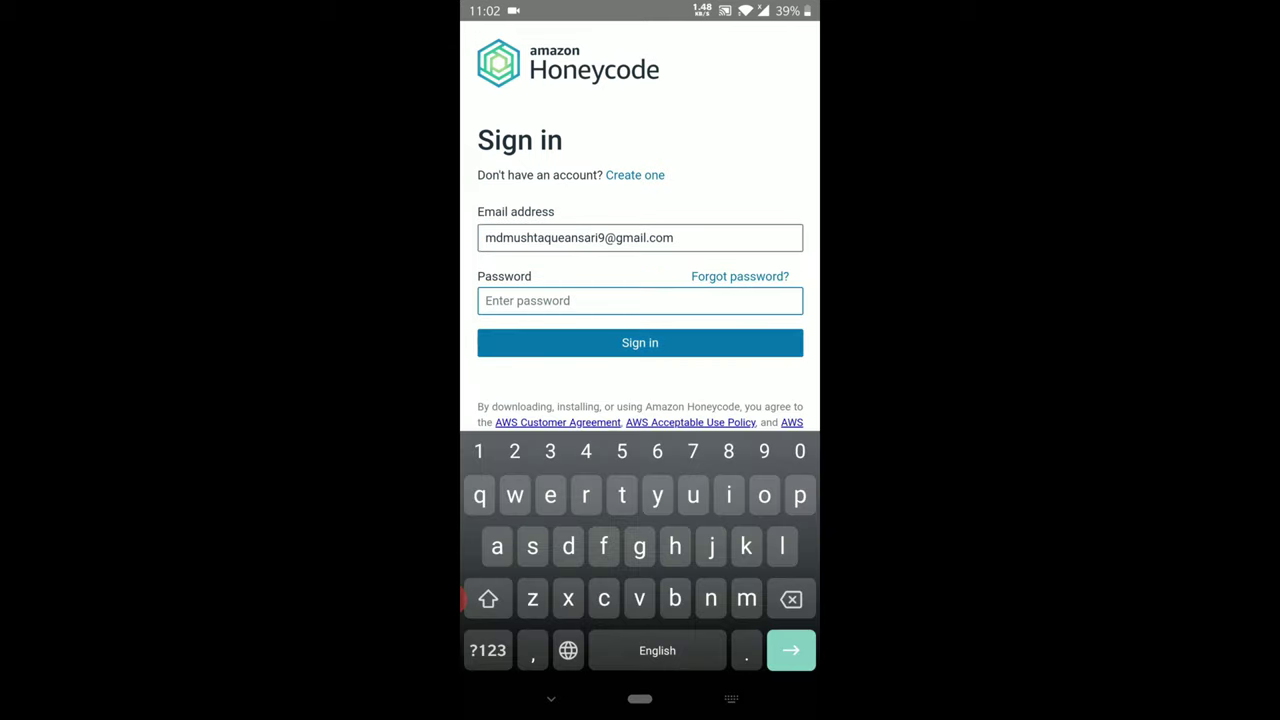
Enter the account password in the Honeycode sign-in form.
{"action": "type", "text": "m"}
{"action": "key", "text": "BackSpace"}
{"action": "left_click", "coordinate": [466, 598]}
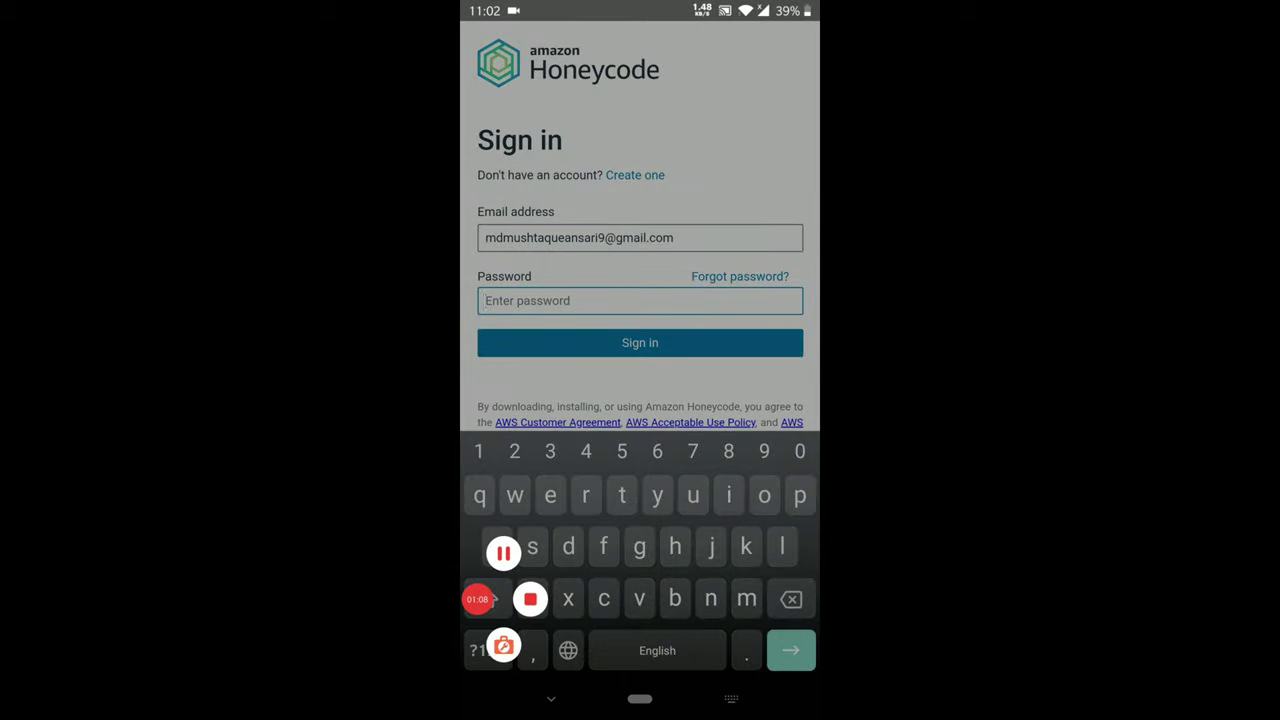
{"action": "left_click_drag", "start_coordinate": [477, 599], "coordinate": [803, 303]}
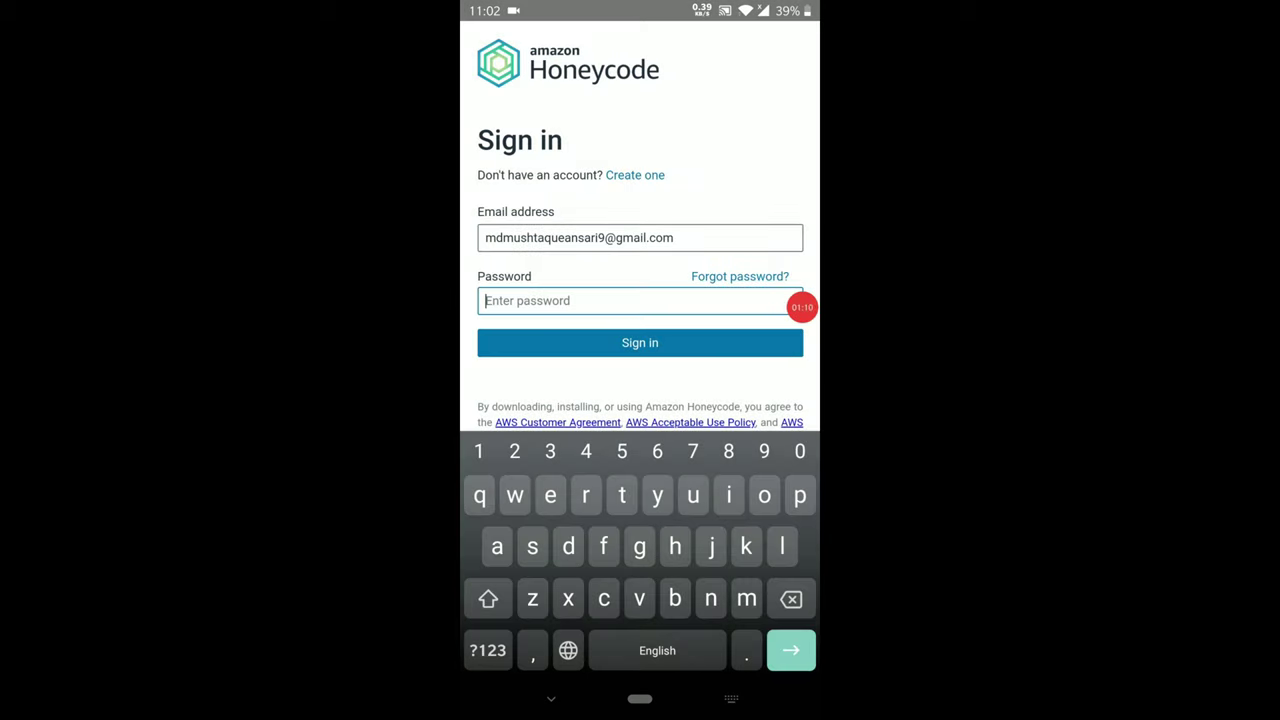